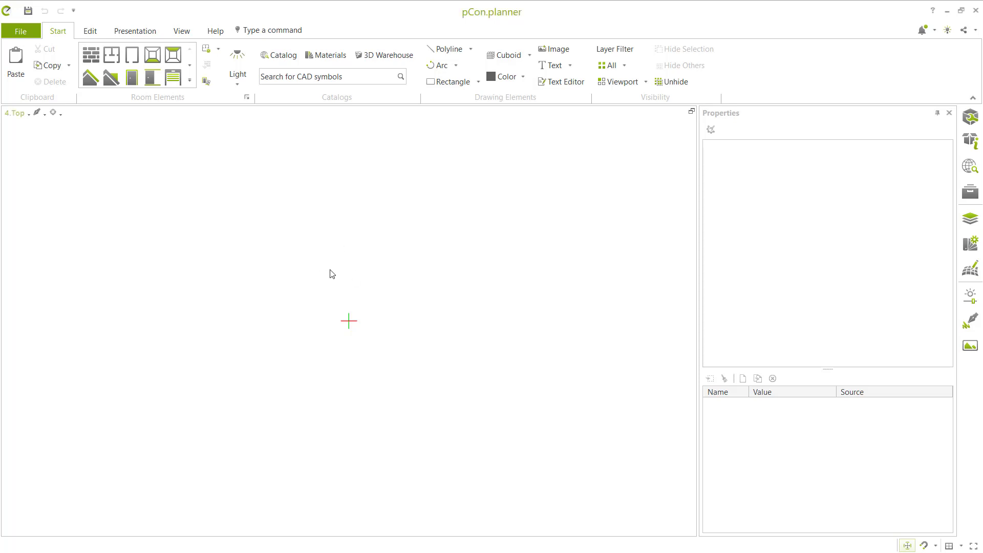
# Draw a horizontal 7 m wall to the right, continuing with a perpendicular 5 m wall upward from its end
pyautogui.click(92, 56)
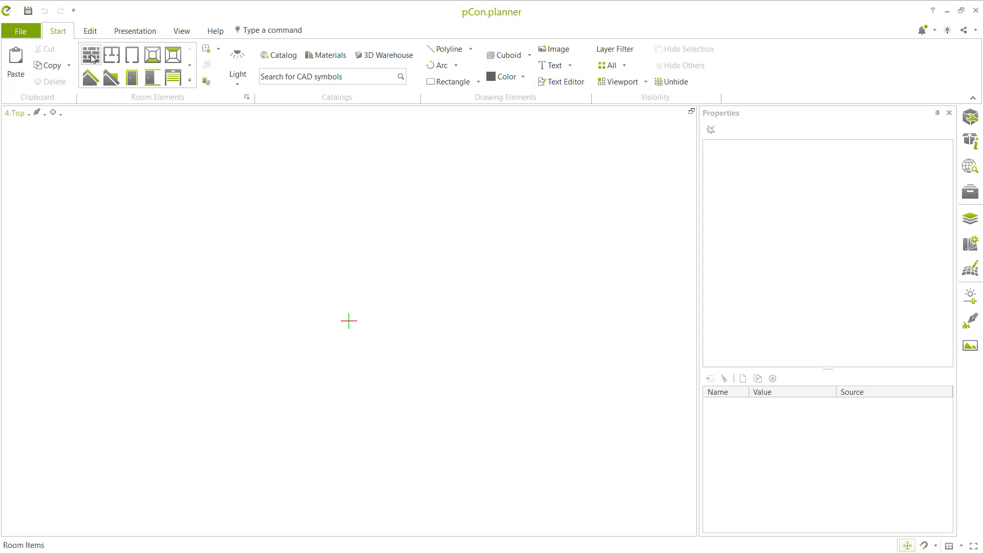
pyautogui.click(277, 371)
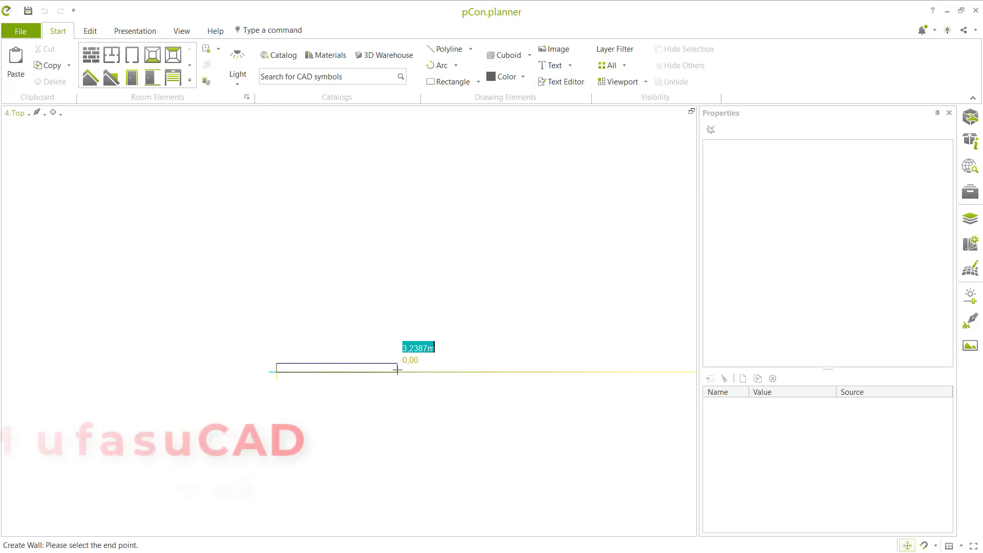
pyautogui.write('7')
pyautogui.press('Tab')
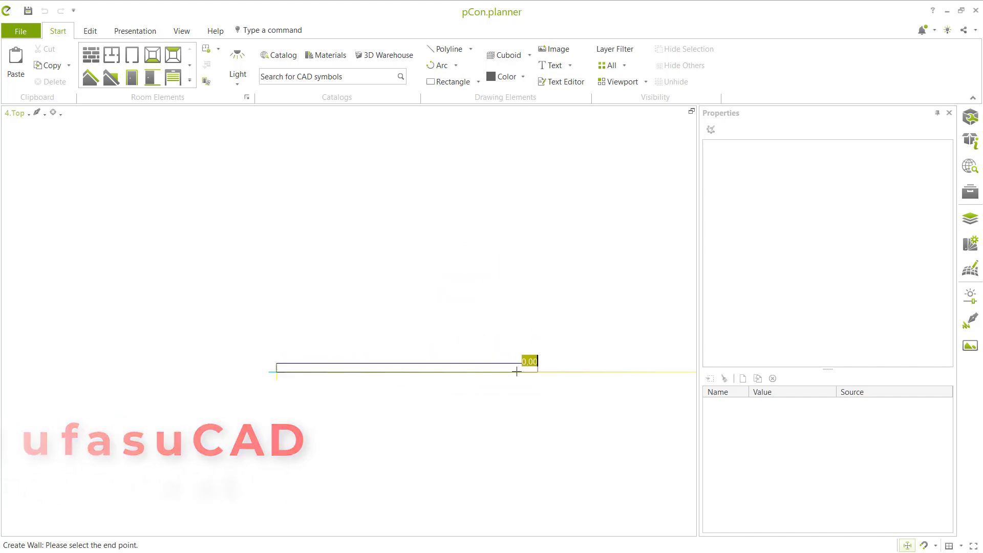
pyautogui.press('Return')
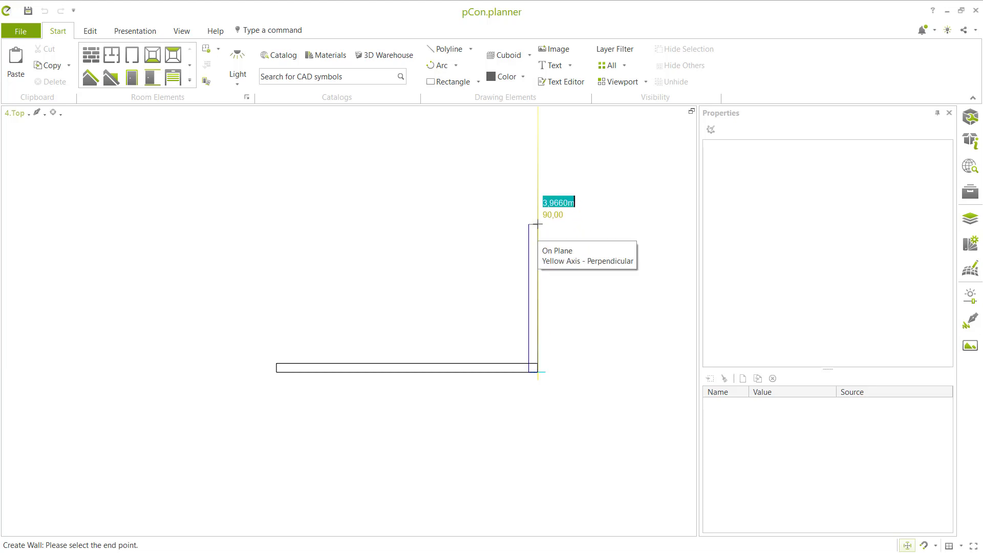
pyautogui.write('5')
pyautogui.press('Tab')
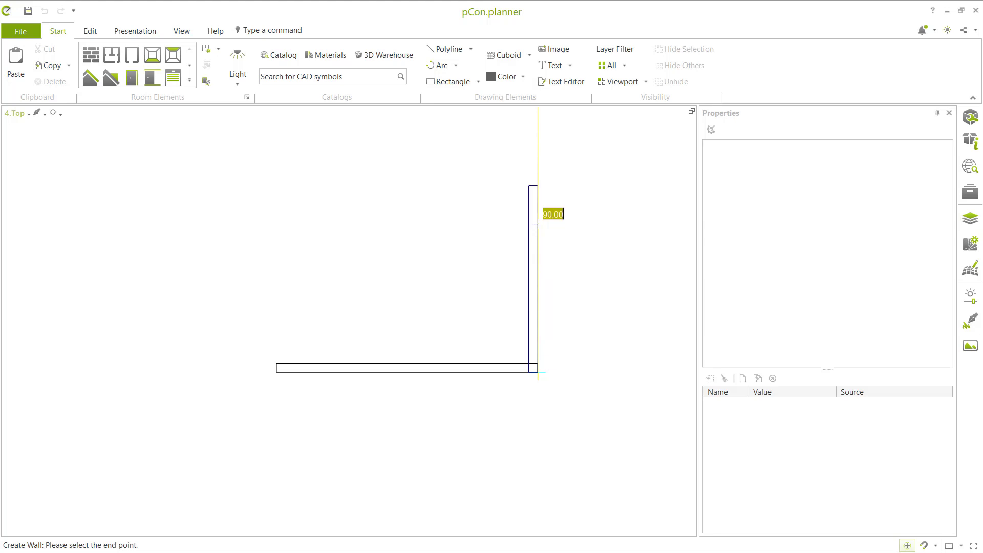
pyautogui.press('Return')
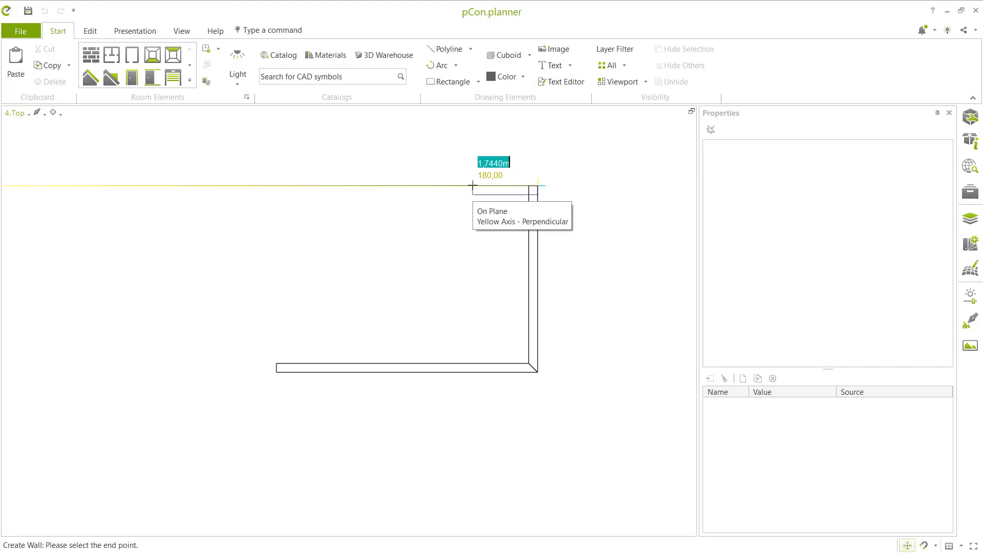
# Continue the wall outline with a 3 m segment to the left and a 2 m segment downward
pyautogui.write('3')
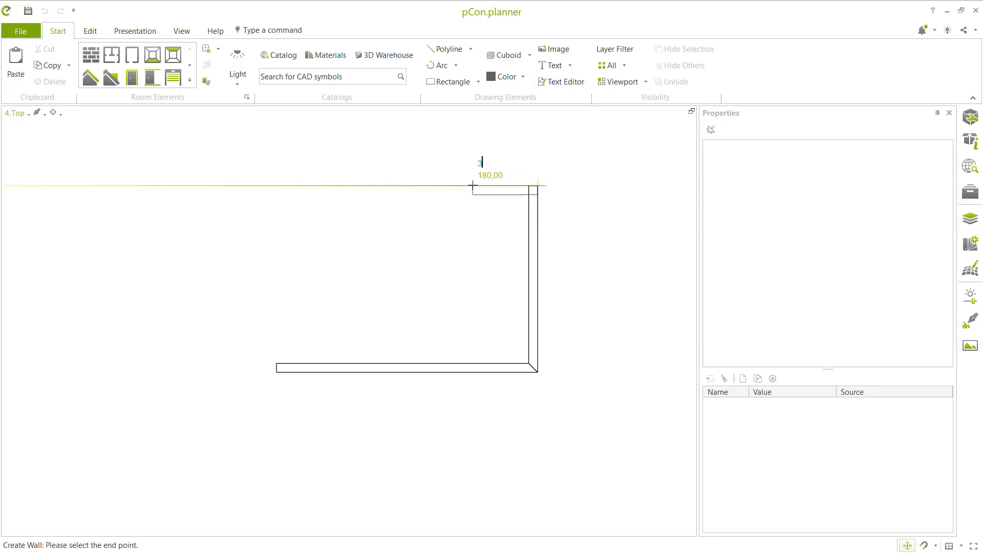
pyautogui.press('Return')
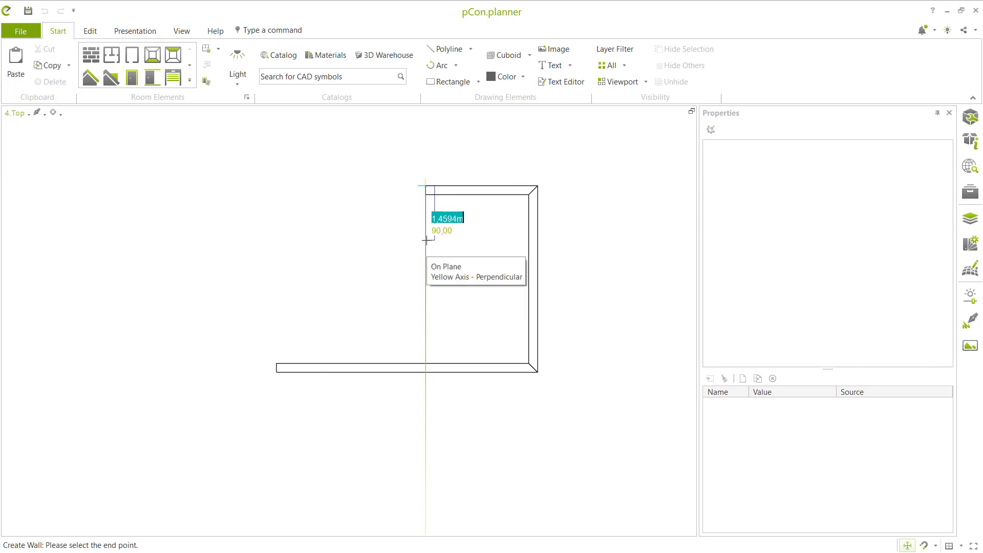
pyautogui.write('2')
pyautogui.press('Tab')
pyautogui.press('Return')
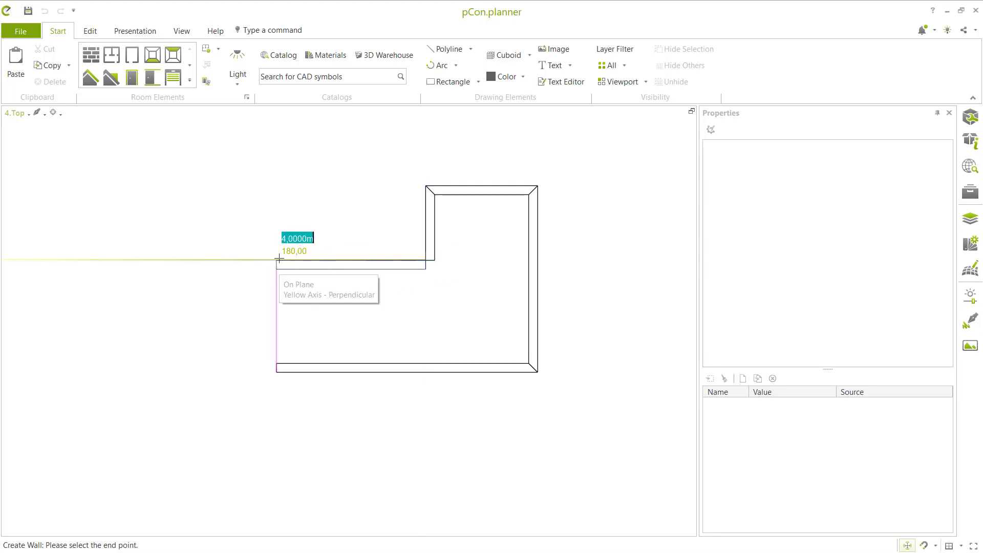
# Close the L-shaped outline with a 4 m wall to the left and a 3 m wall down to the starting corner
pyautogui.click(278, 260)
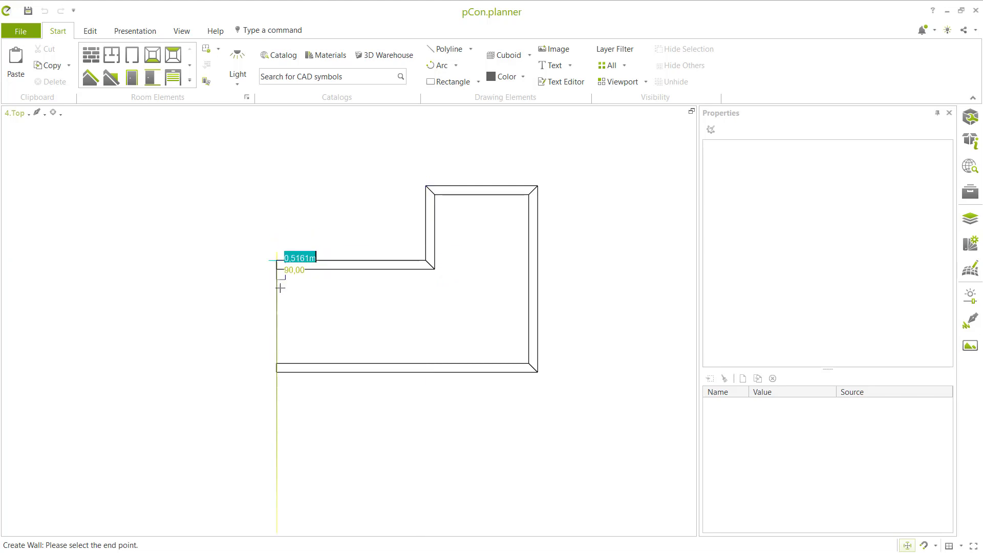
pyautogui.click(277, 363)
pyautogui.scroll(-2, 361, 307)
pyautogui.scroll(4, 362, 305)
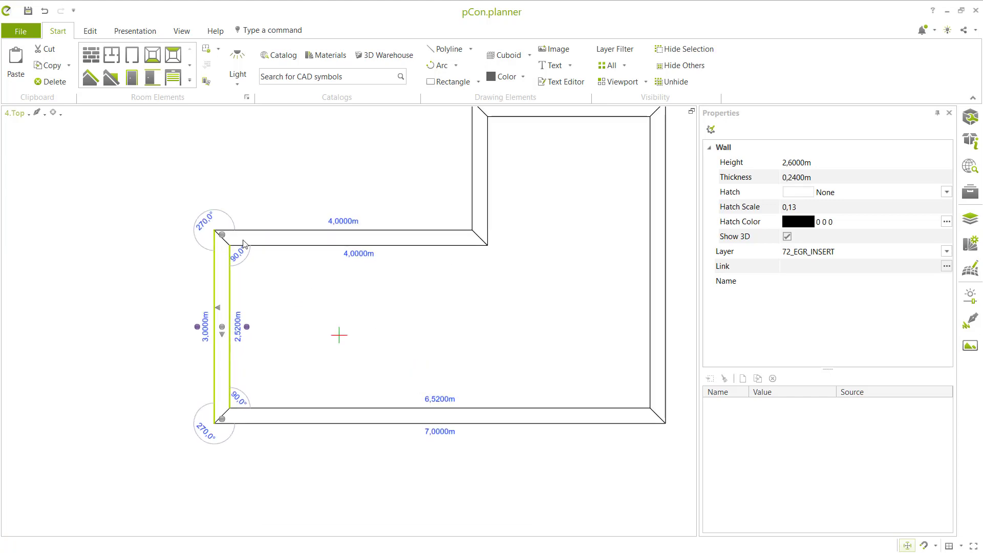
# Draw a vertical partition between the lower and upper walls of the left wing, setting it 1.2 m from the left wall
pyautogui.click(91, 55)
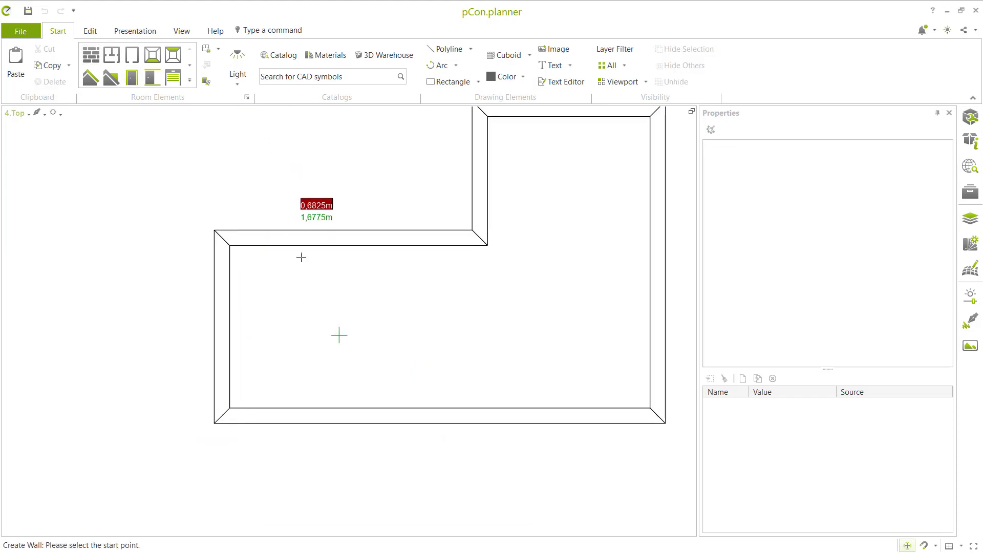
pyautogui.click(323, 408)
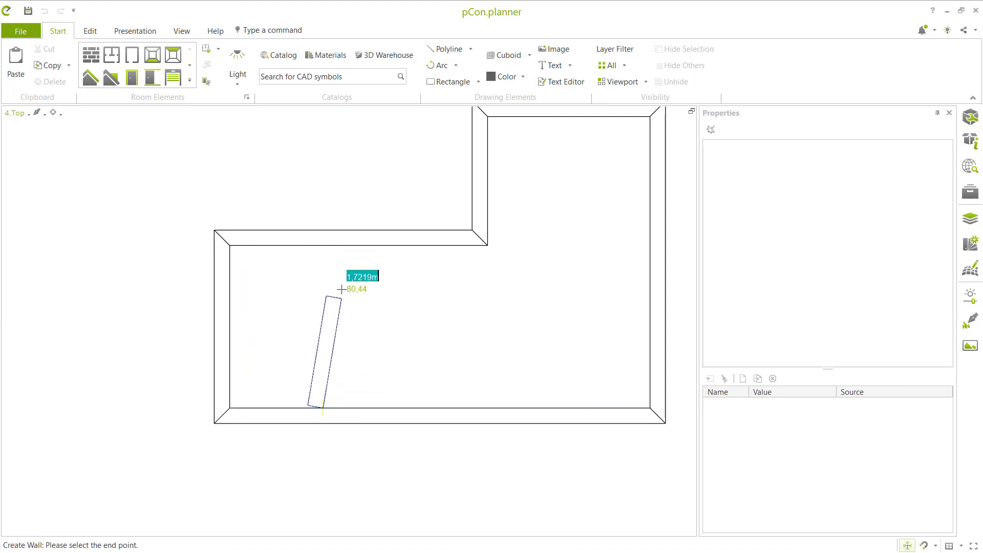
pyautogui.click(323, 237)
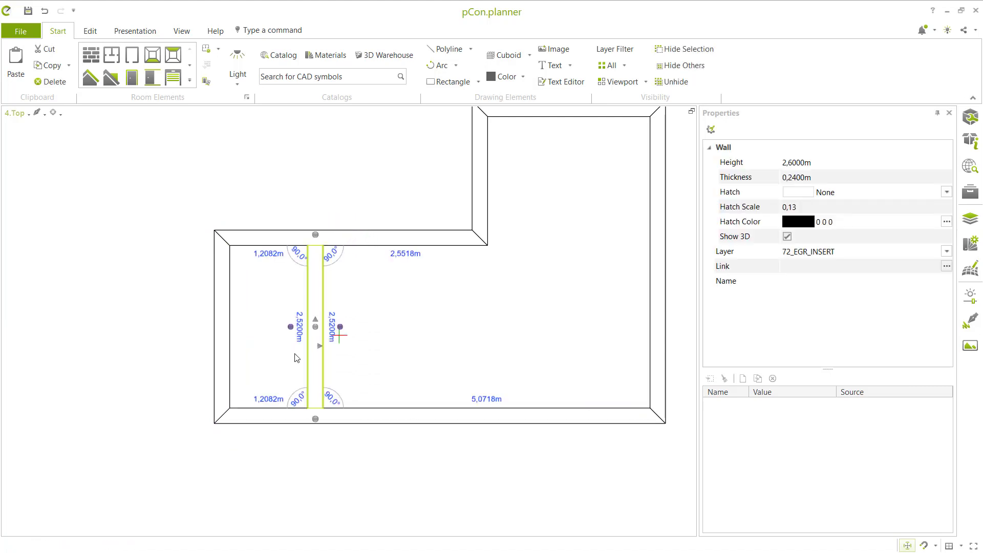
pyautogui.click(268, 398)
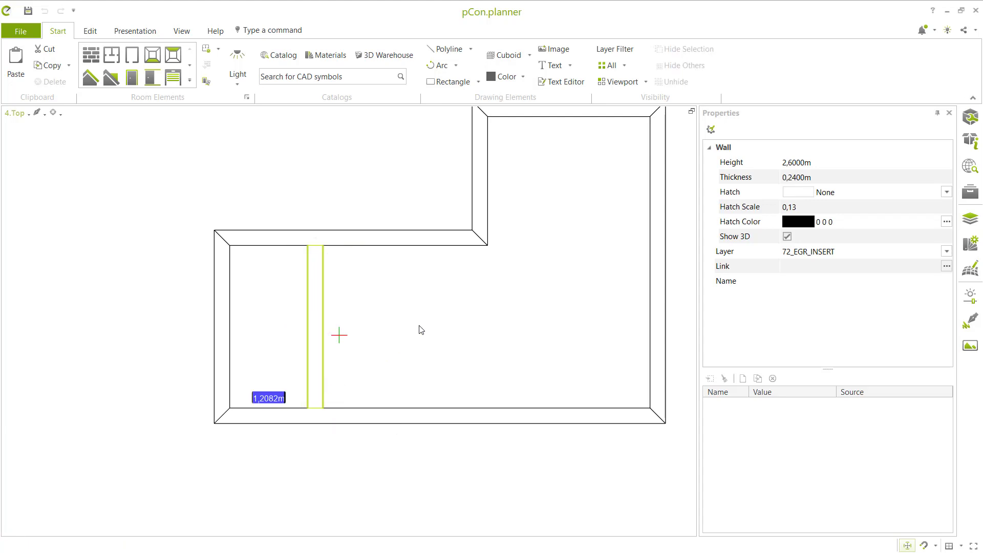
pyautogui.write('1.2')
pyautogui.press('Return')
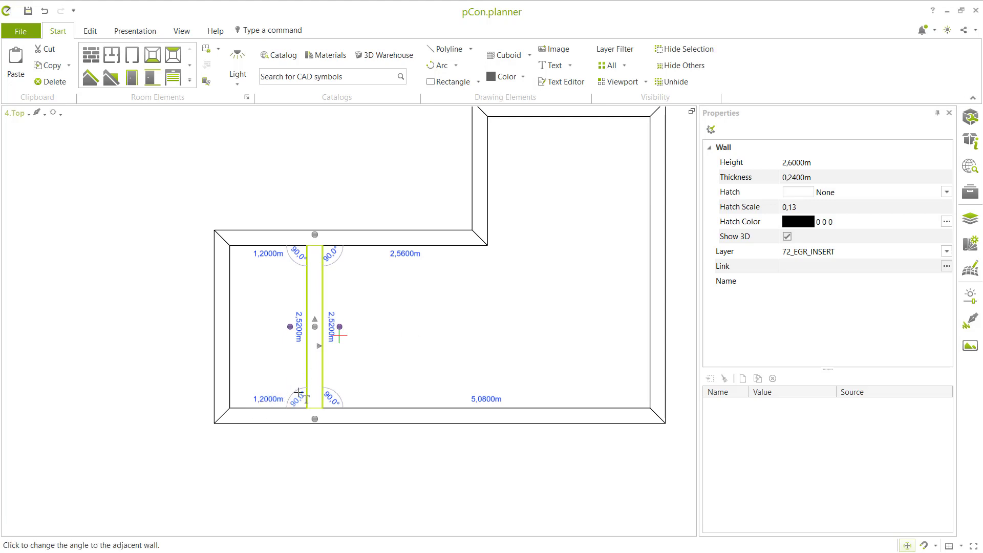
pyautogui.scroll(-2, 486, 251)
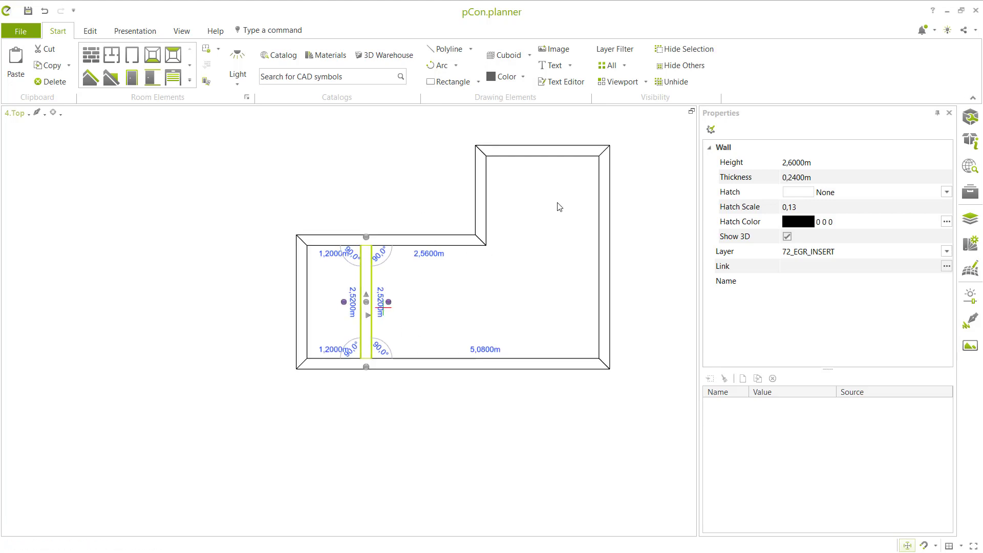
# Set the thickness of all walls, including the partition, to 0.15 m
pyautogui.click(613, 185)
pyautogui.moveTo(647, 131); pyautogui.dragTo(245, 454)
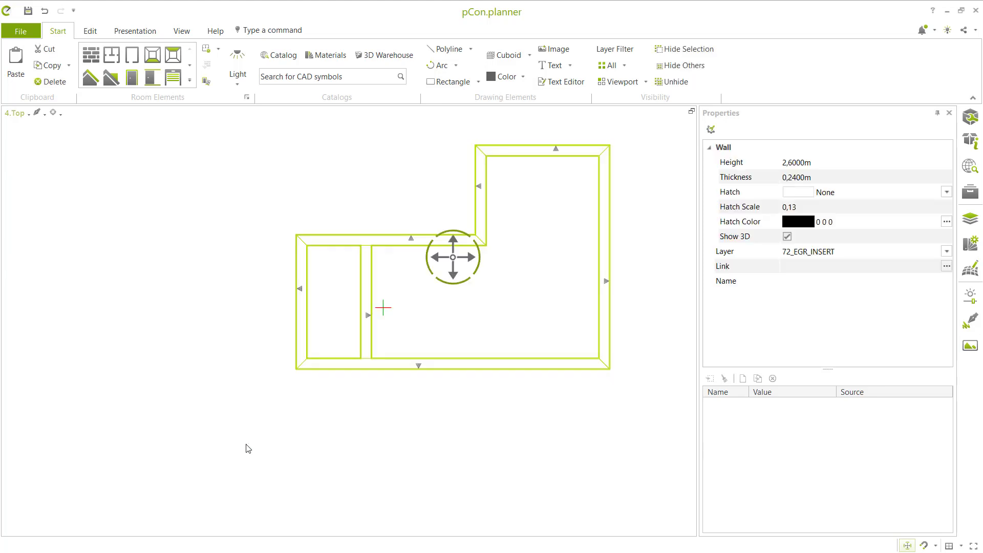
pyautogui.click(797, 179)
pyautogui.write('0.15')
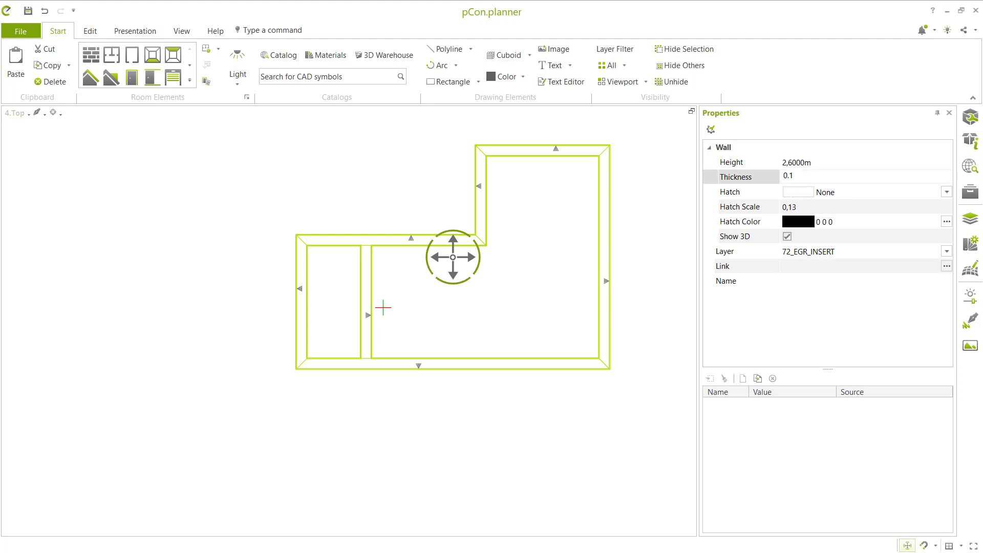
pyautogui.click(562, 301)
# Set the clear distance between the left outer wall and the partition back to 1.2 m
pyautogui.click(373, 337)
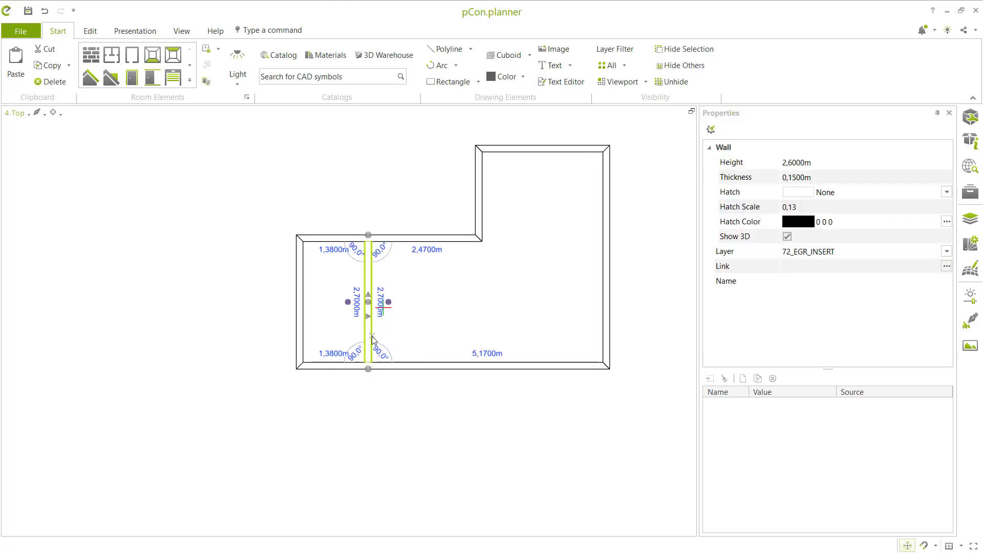
pyautogui.scroll(2, 332, 353)
pyautogui.click(332, 354)
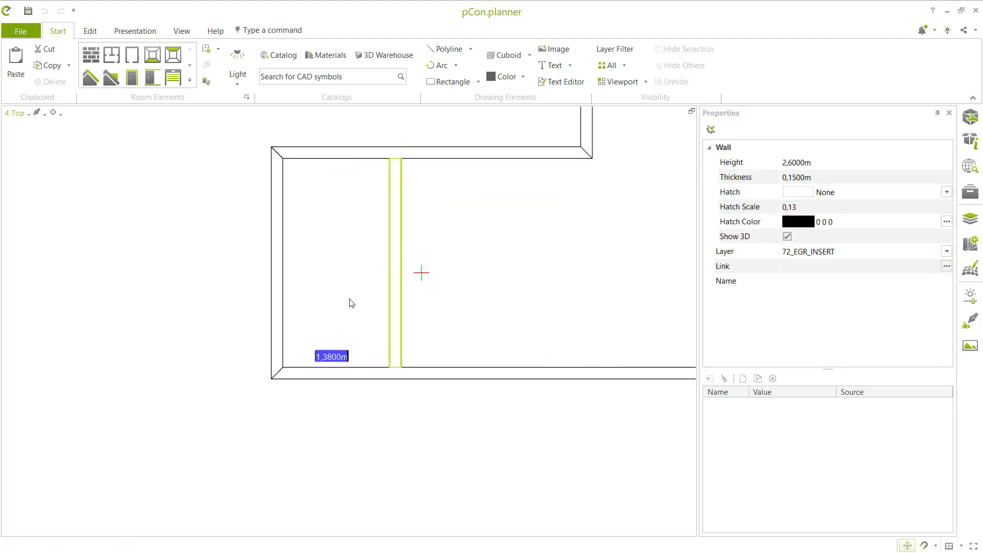
pyautogui.write('1.2')
pyautogui.press('Return')
pyautogui.scroll(-1, 602, 253)
pyautogui.click(613, 250)
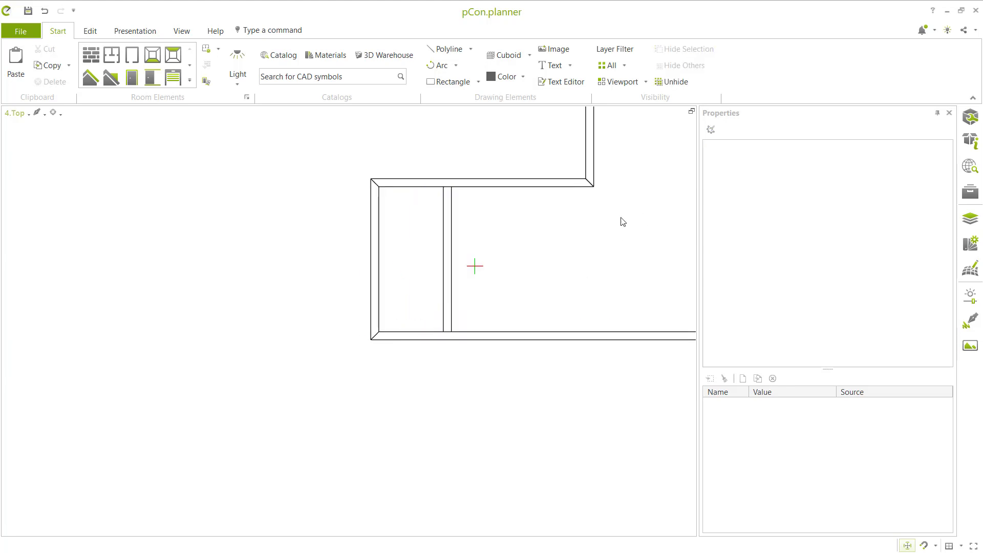
# Check the dimensions of the left wing's upper wall and the long lower wall
pyautogui.click(566, 184)
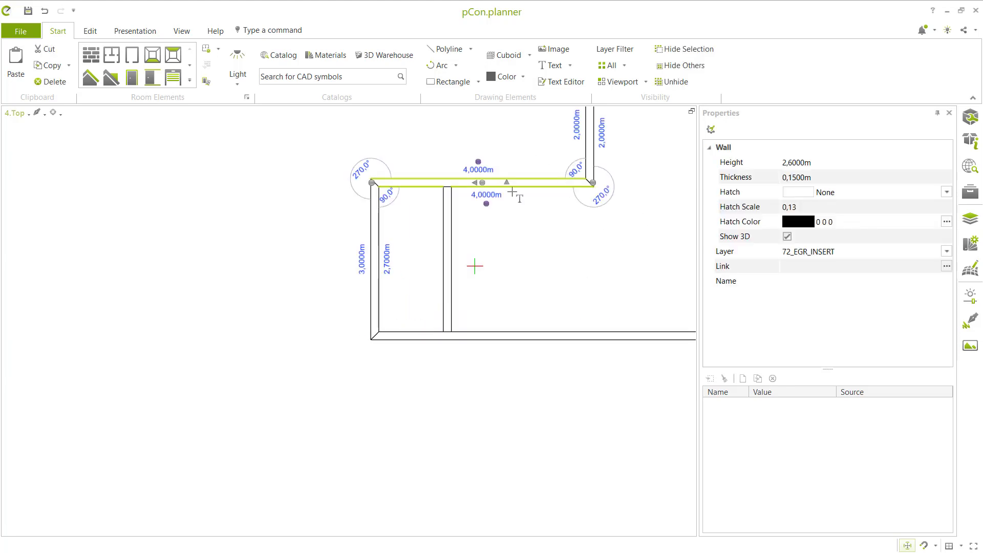
pyautogui.click(626, 341)
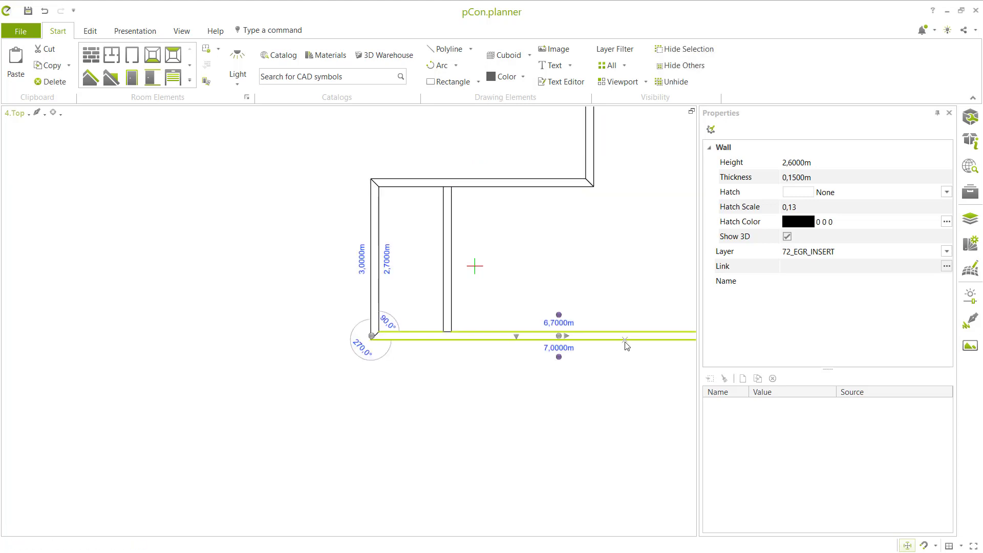
pyautogui.click(631, 210)
pyautogui.moveTo(631, 211); pyautogui.dragTo(474, 314, button='middle')
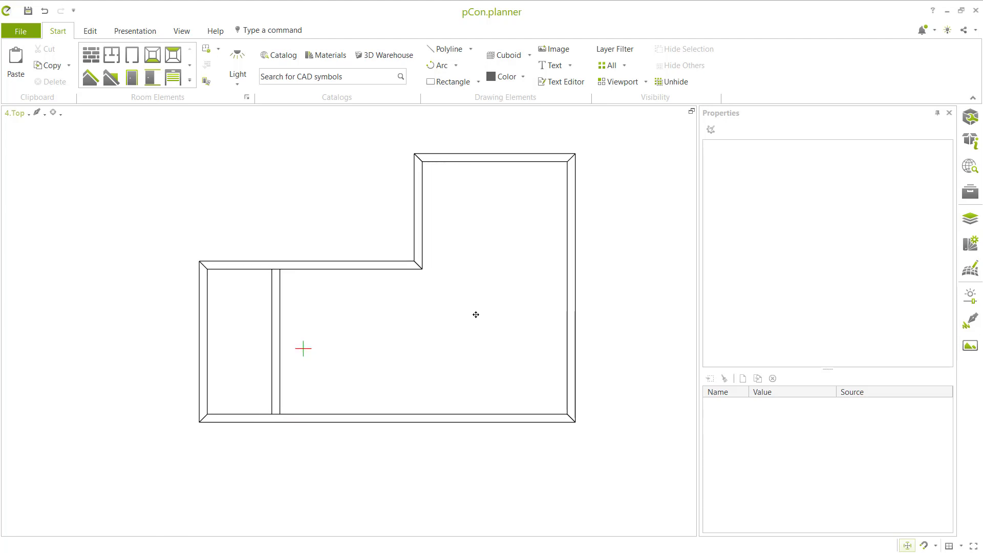
pyautogui.scroll(-1, 459, 317)
pyautogui.scroll(1, 459, 318)
pyautogui.moveTo(416, 314); pyautogui.dragTo(454, 305, button='middle')
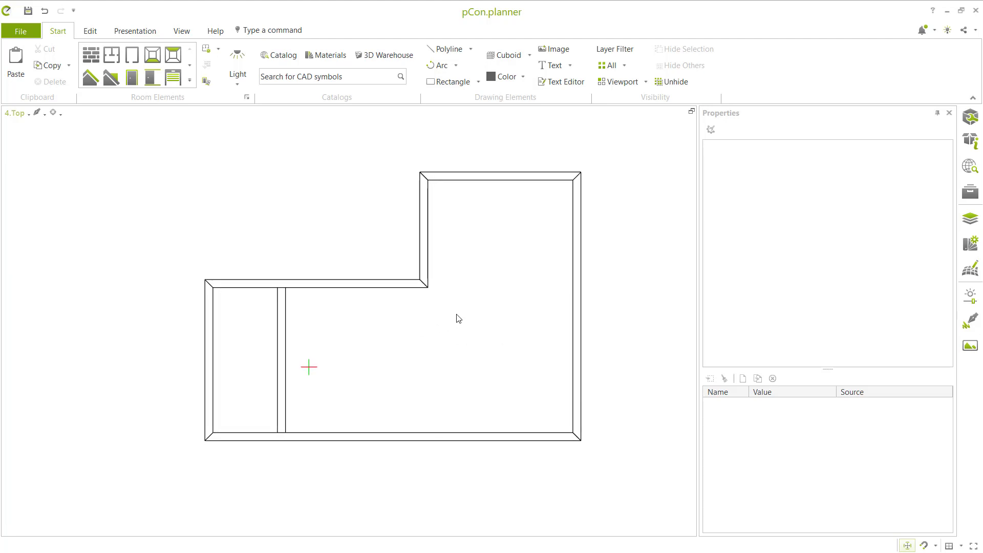
# Insert a door near the lower end of the partition and shift it upward, clear of the lower outer wall
pyautogui.click(134, 78)
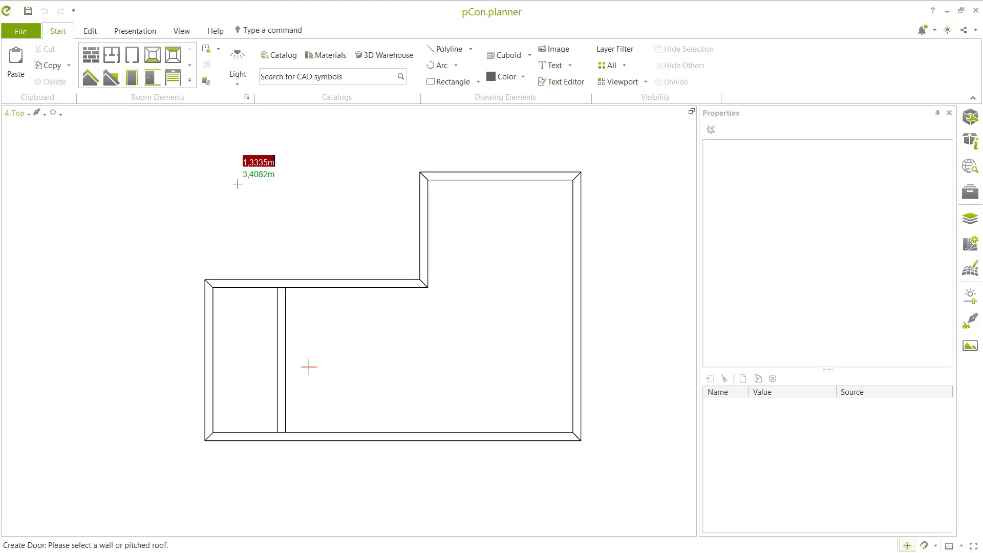
pyautogui.click(285, 409)
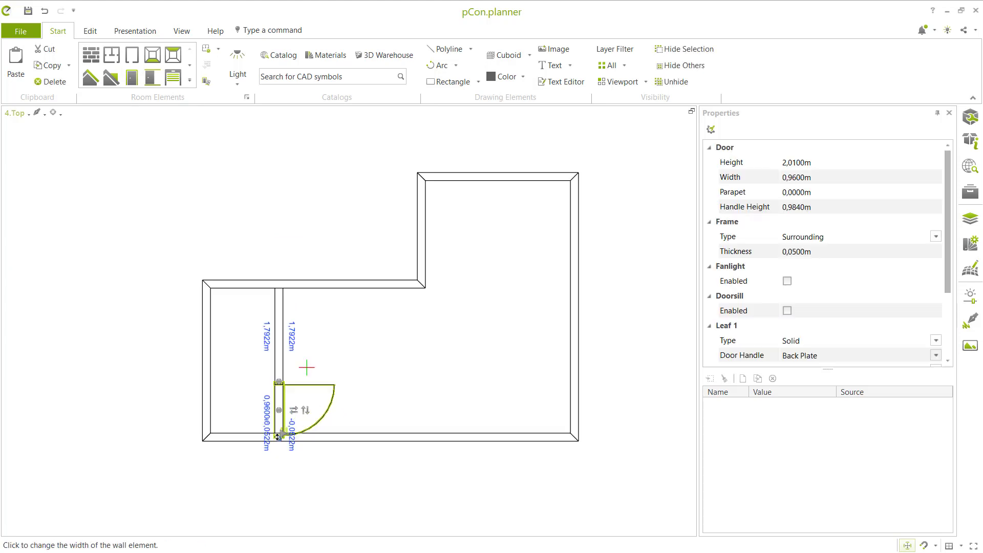
pyautogui.scroll(2, 277, 436)
pyautogui.click(277, 388)
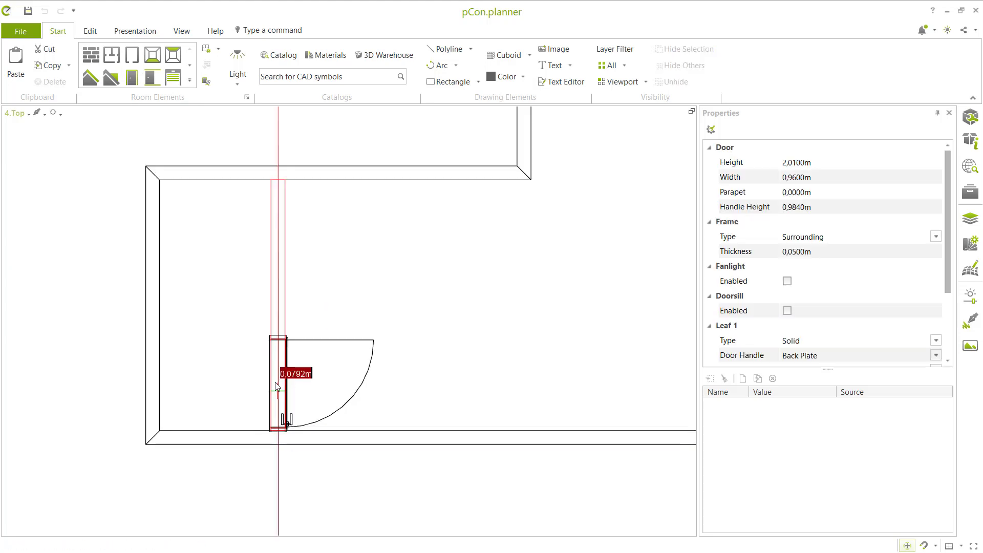
pyautogui.click(279, 365)
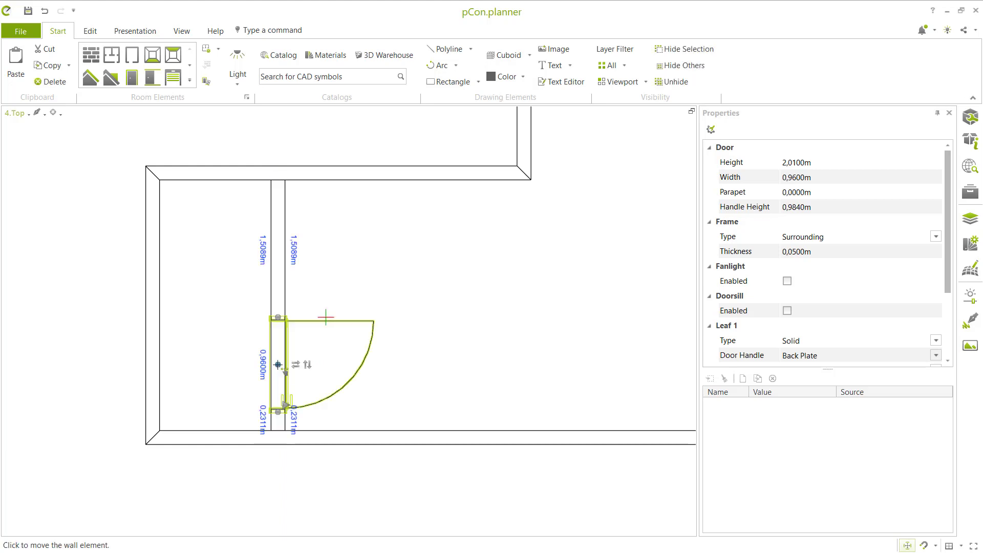
# Set the door 0.15 m from the lower outer wall and flip it to swing into the small left room
pyautogui.click(263, 424)
pyautogui.write('0.15')
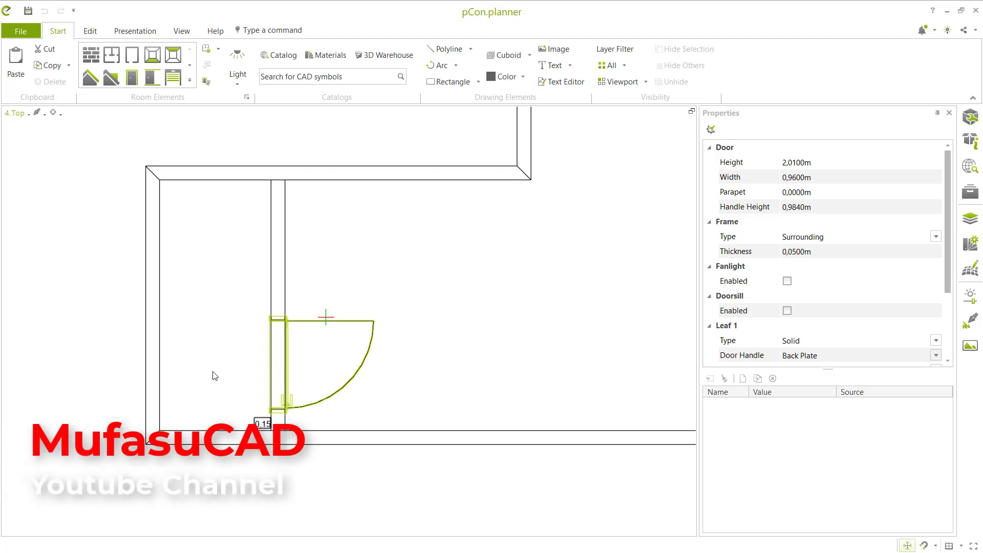
pyautogui.press('Return')
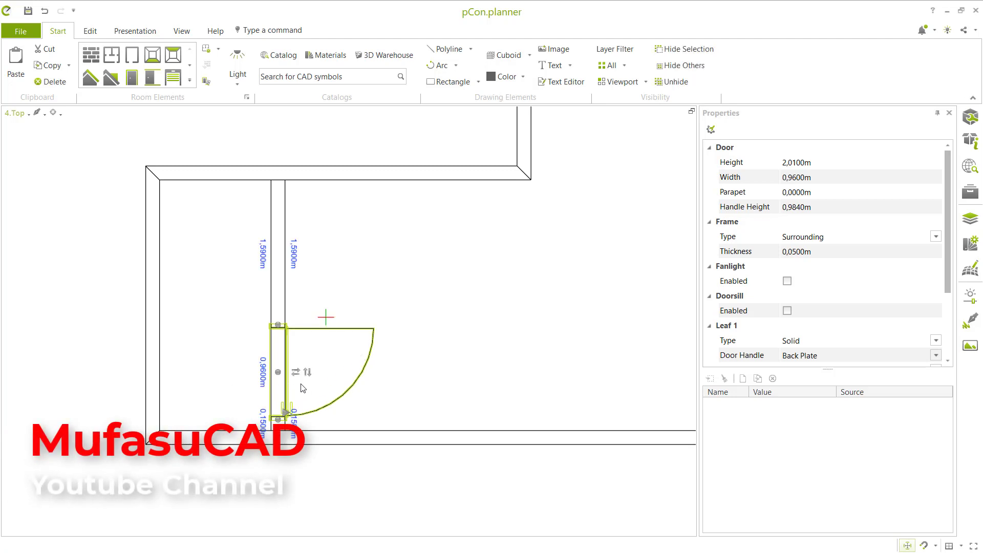
pyautogui.click(308, 372)
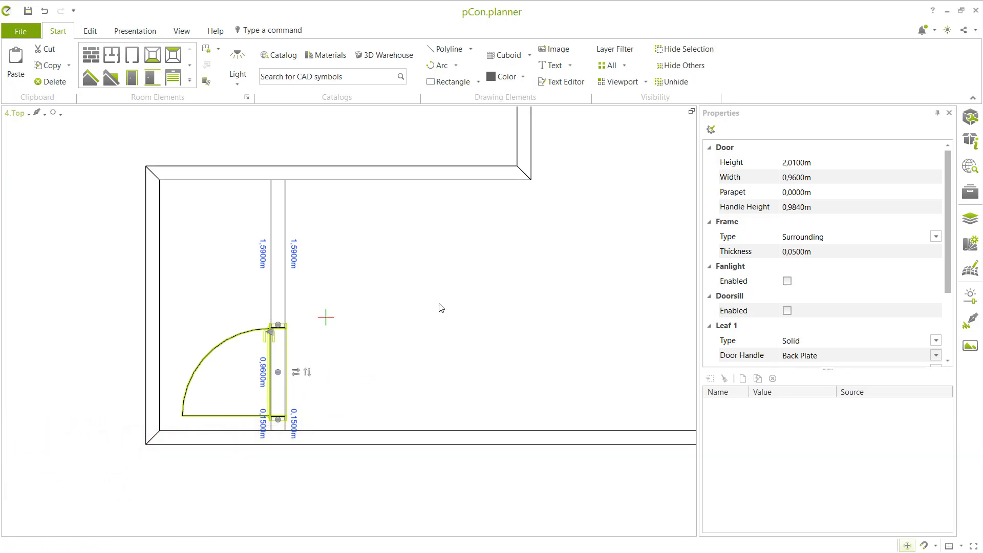
pyautogui.click(455, 310)
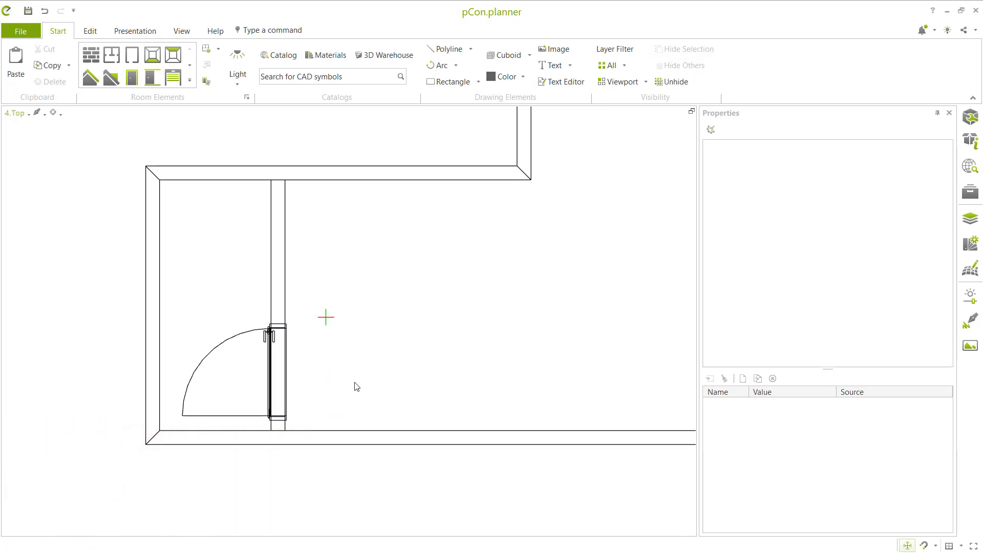
# Insert a door in the long lower wall, flip it to swing into the main room, and set it 1 m from the partition
pyautogui.click(132, 78)
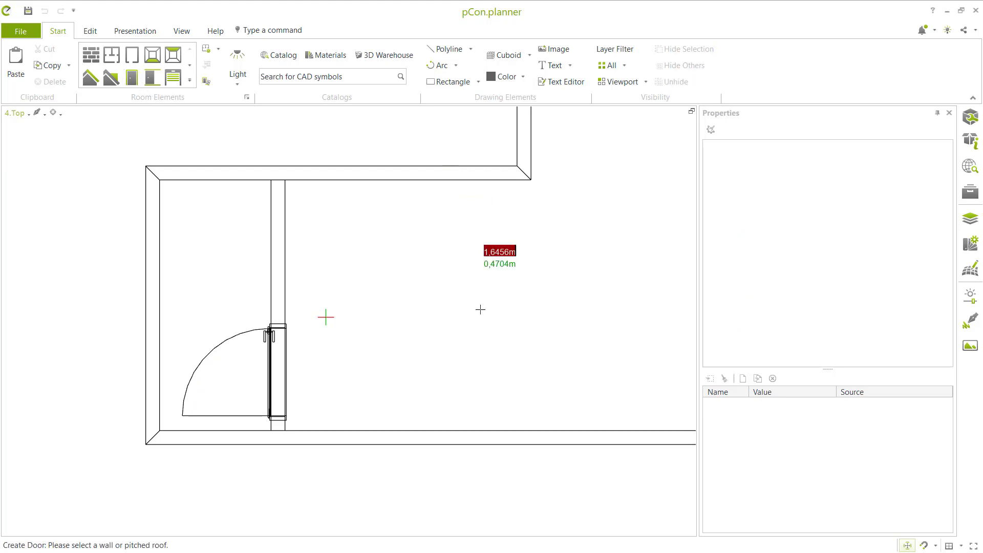
pyautogui.click(412, 412)
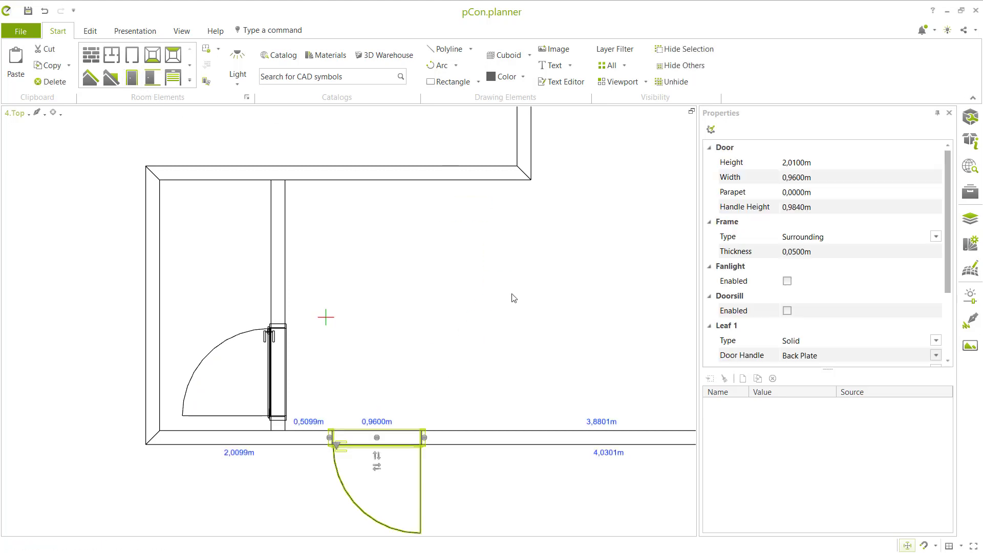
pyautogui.click(377, 456)
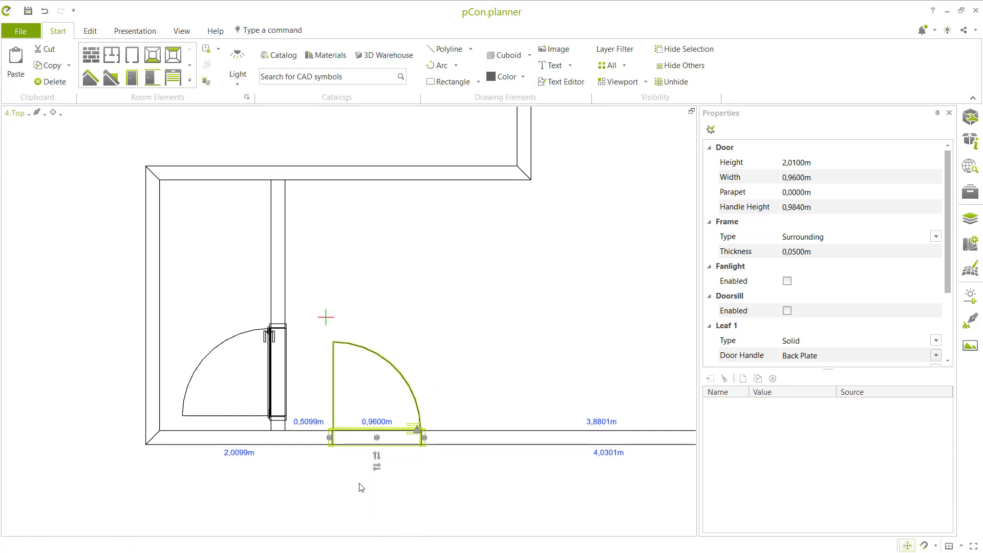
pyautogui.click(312, 421)
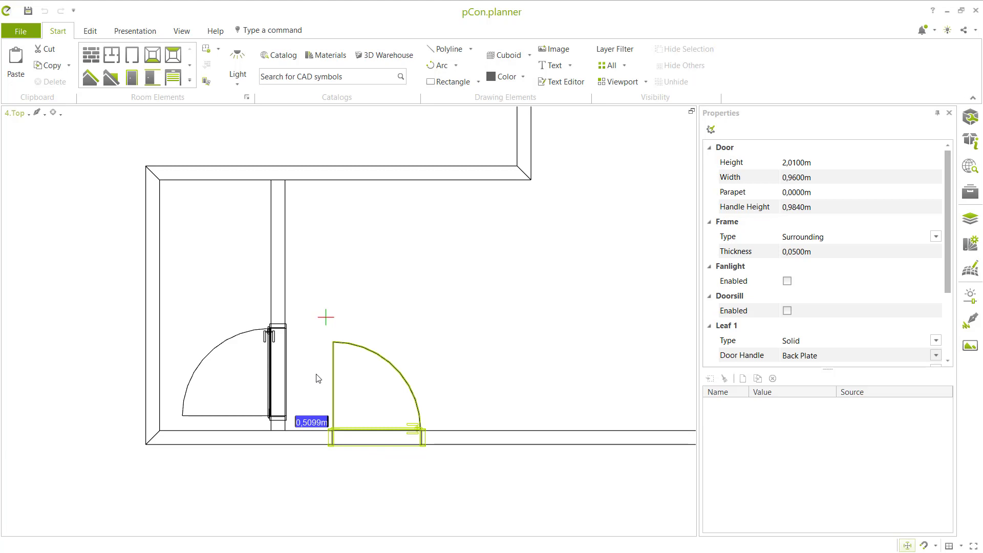
pyautogui.write('1')
pyautogui.press('Return')
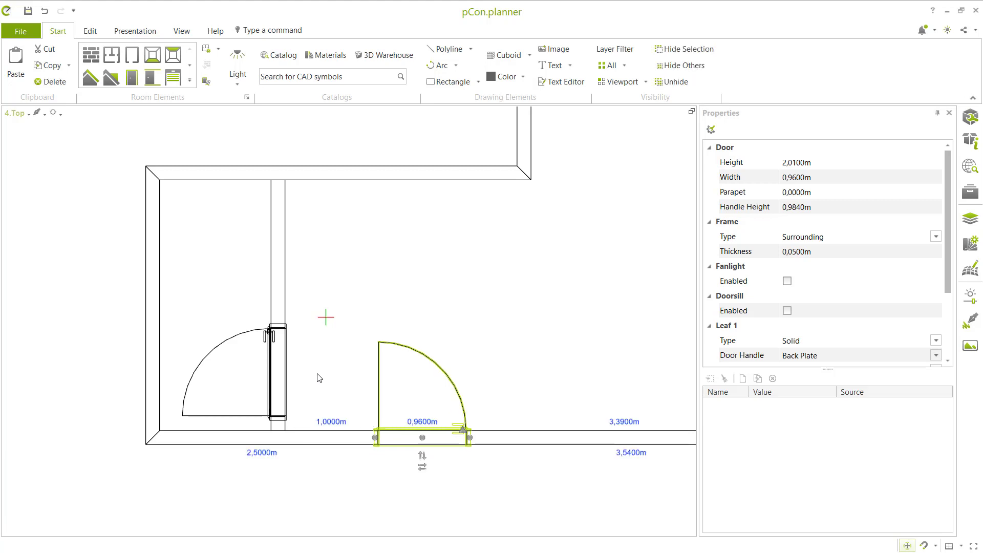
pyautogui.click(547, 308)
# Insert a 1.2 m wide window centred in the upper wall of the right wing
pyautogui.scroll(-4, 516, 329)
pyautogui.scroll(1, 650, 185)
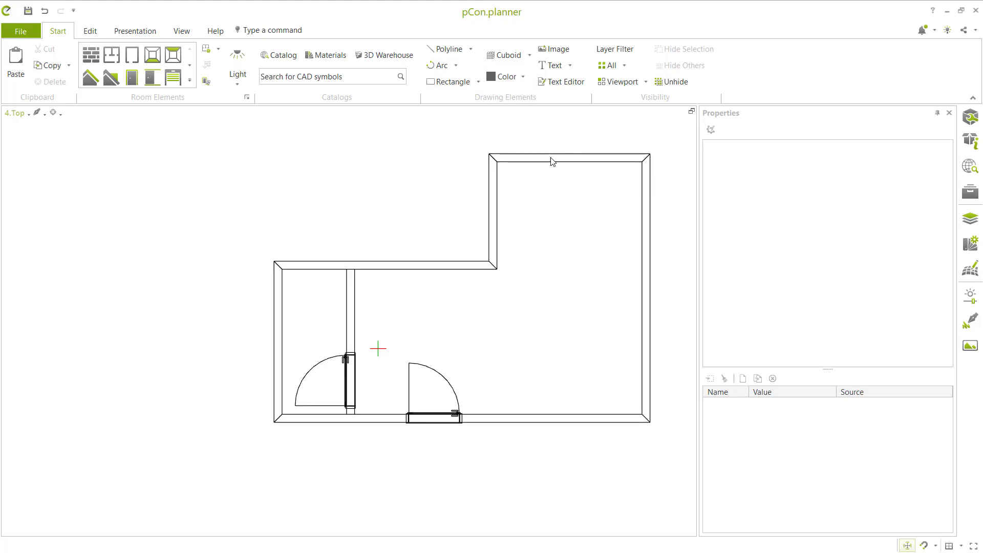
pyautogui.click(190, 83)
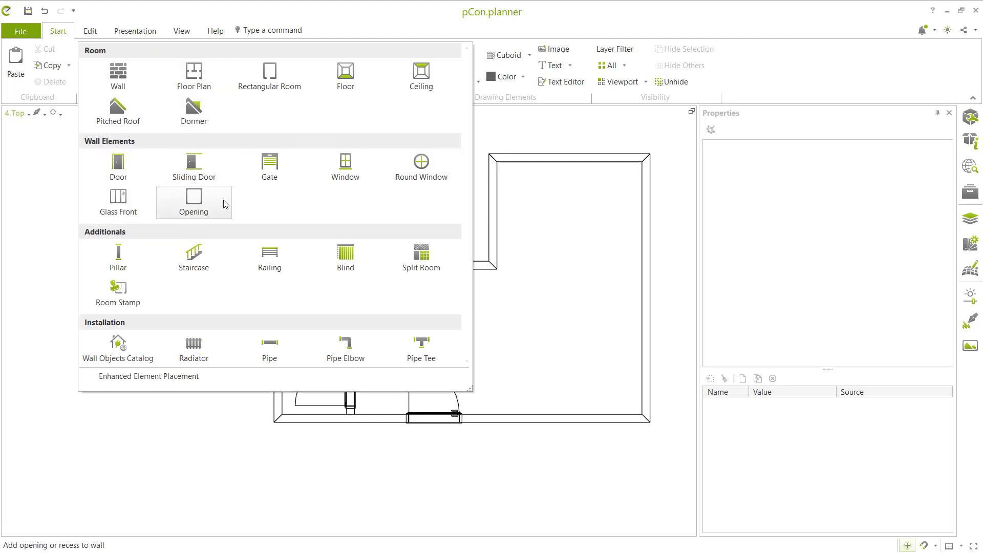
pyautogui.click(343, 172)
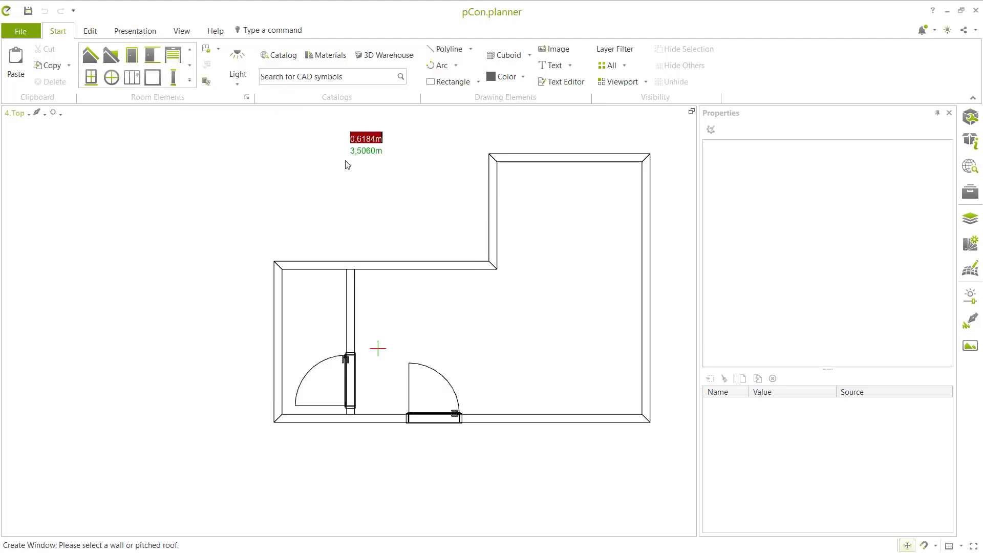
pyautogui.click(569, 161)
pyautogui.scroll(1, 610, 121)
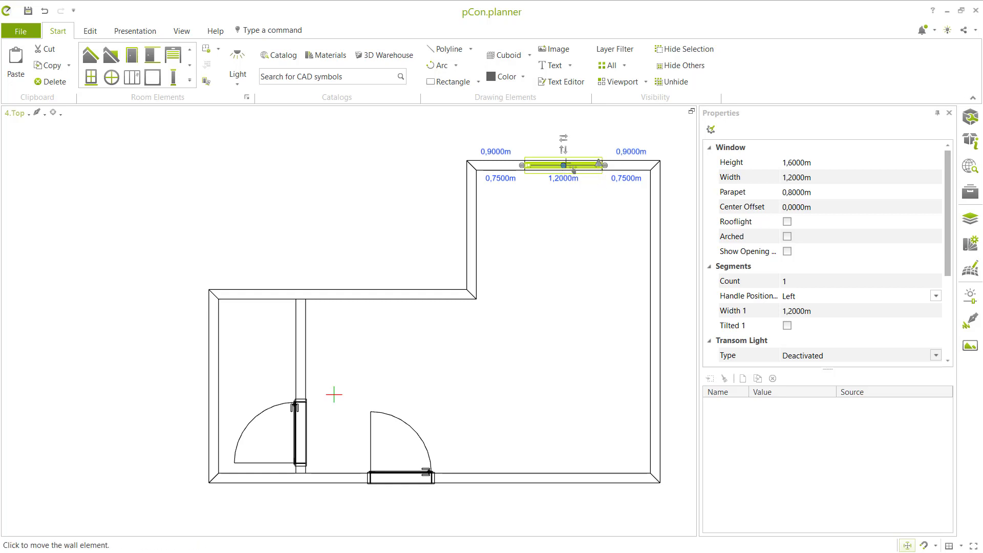
pyautogui.moveTo(779, 220); pyautogui.dragTo(563, 283)
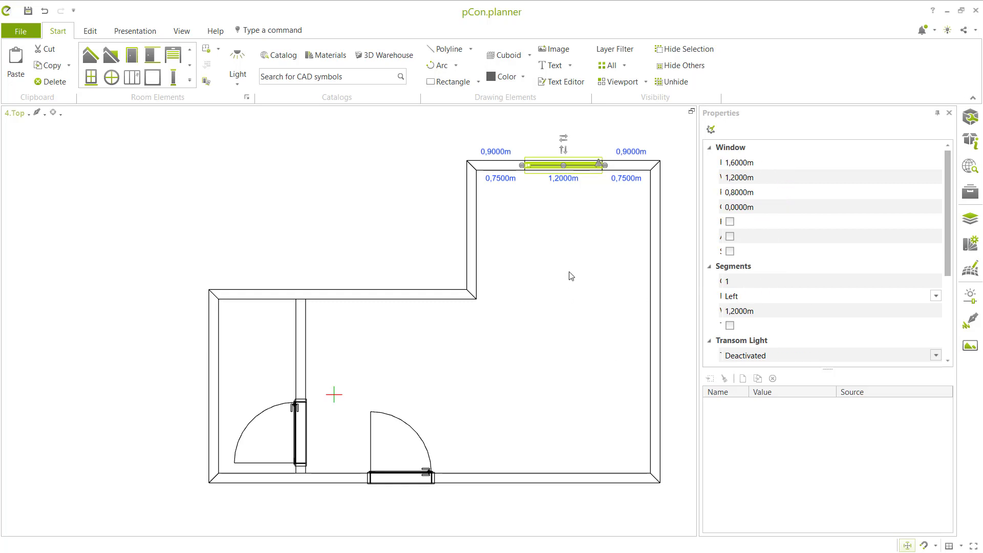
pyautogui.click(572, 276)
# Select all outer walls and the partition and apply the Diagonal Backward hatch to them
pyautogui.scroll(-3, 562, 303)
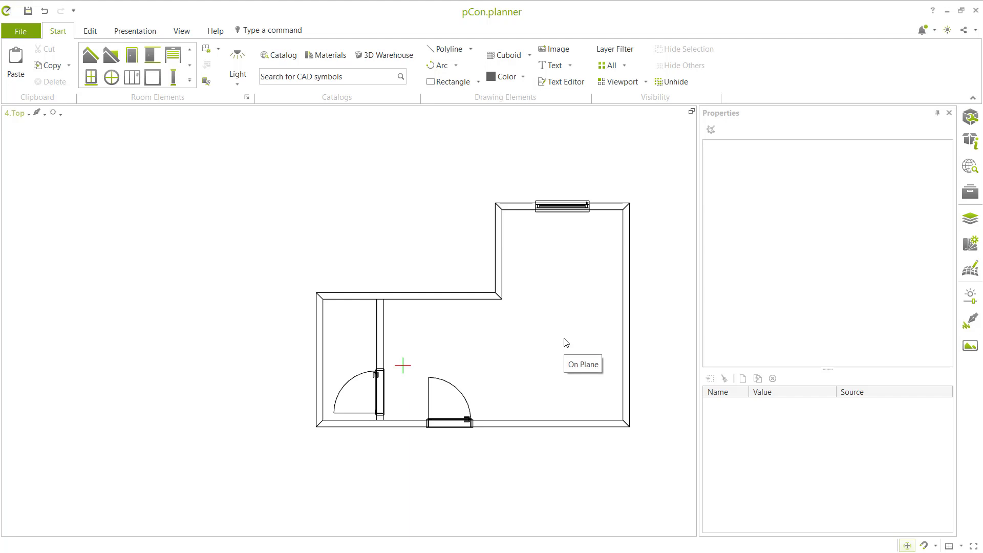
pyautogui.scroll(1, 566, 343)
pyautogui.moveTo(671, 500); pyautogui.dragTo(568, 345)
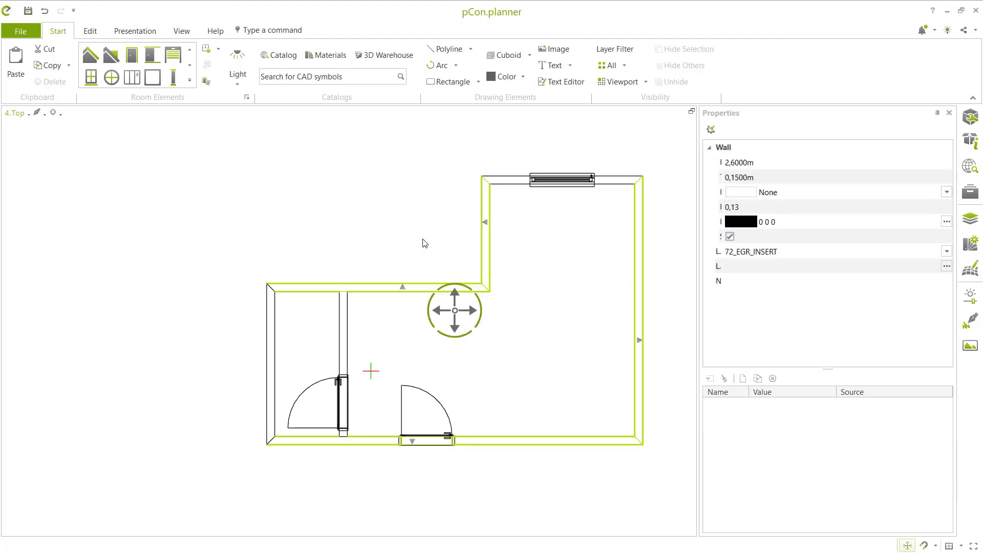
pyautogui.moveTo(366, 227); pyautogui.dragTo(245, 326)
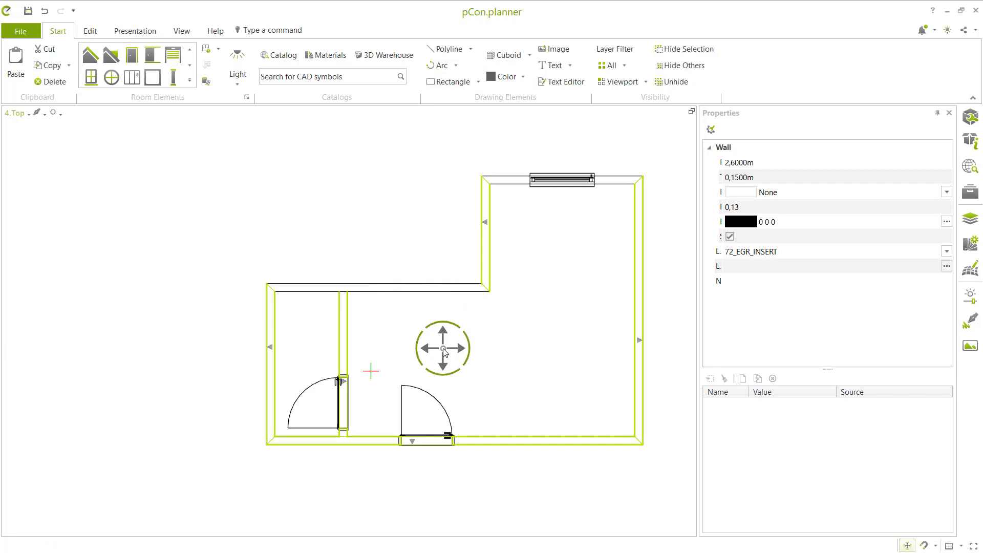
pyautogui.moveTo(430, 245); pyautogui.dragTo(378, 321)
pyautogui.moveTo(618, 204); pyautogui.dragTo(613, 156)
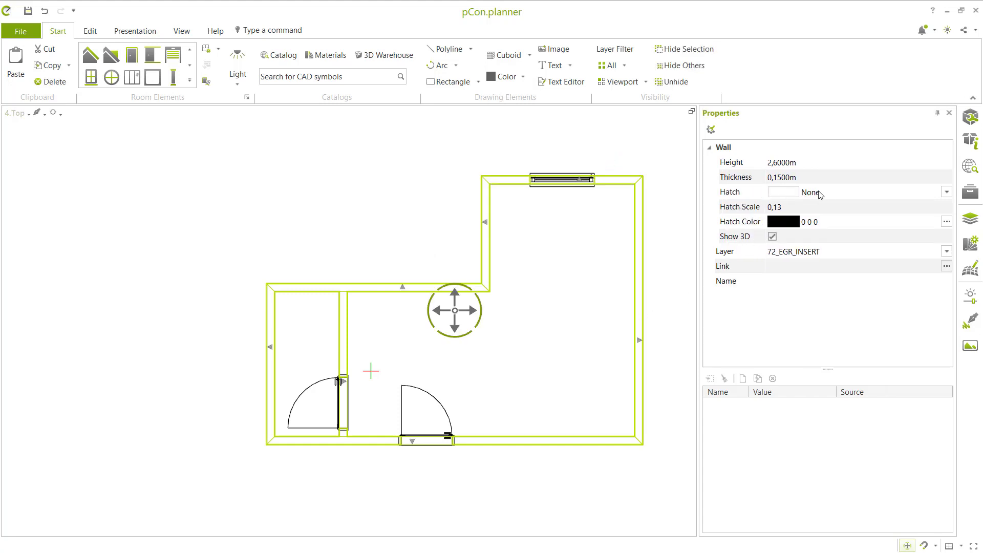
pyautogui.click(796, 196)
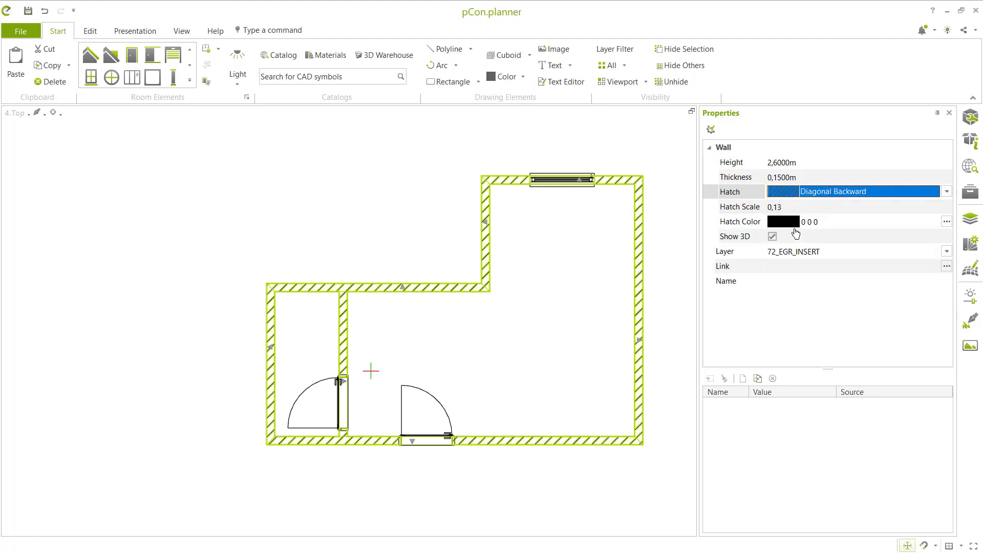
# Set the walls' hatch scale to 0.04 and the hatch color to light orange from the basic colors
pyautogui.click(776, 207)
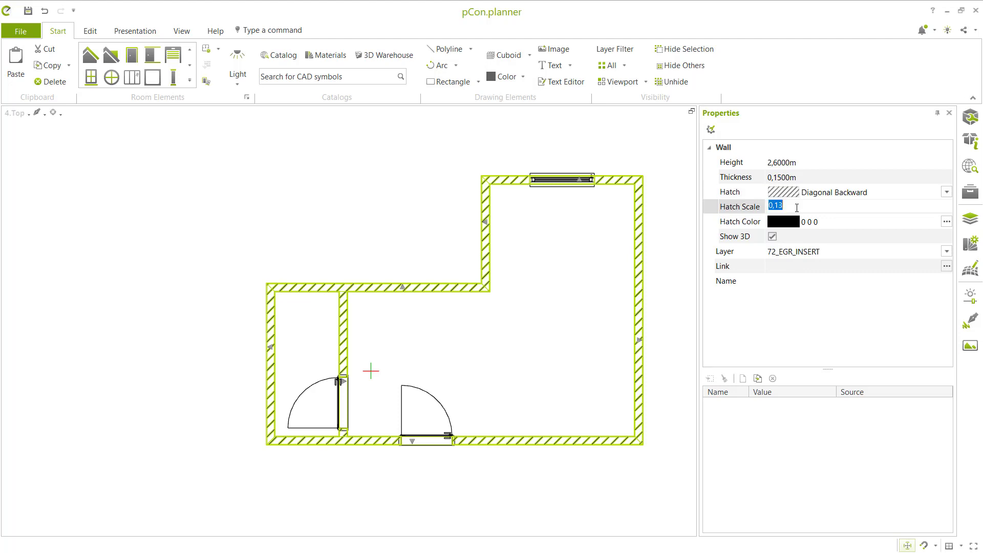
pyautogui.press('Return')
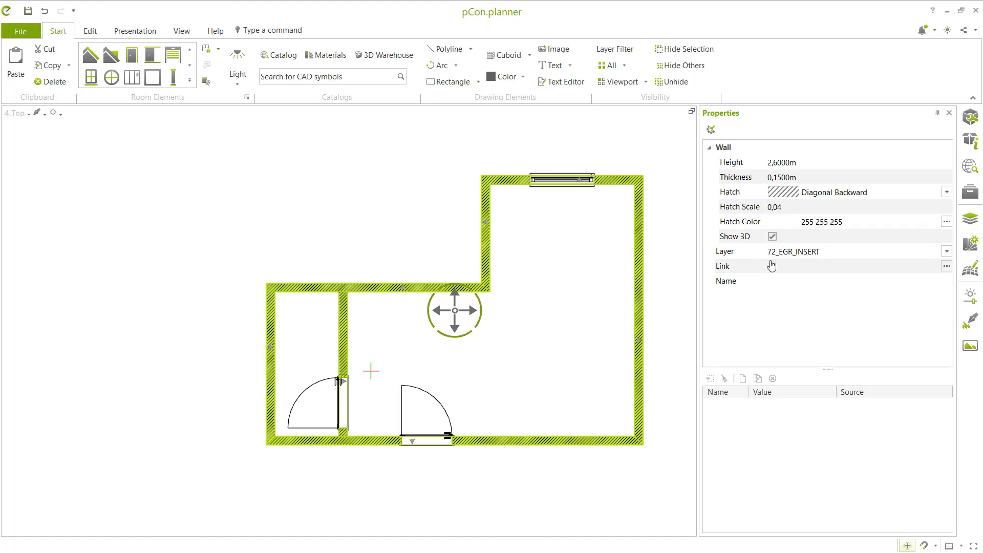
pyautogui.click(827, 222)
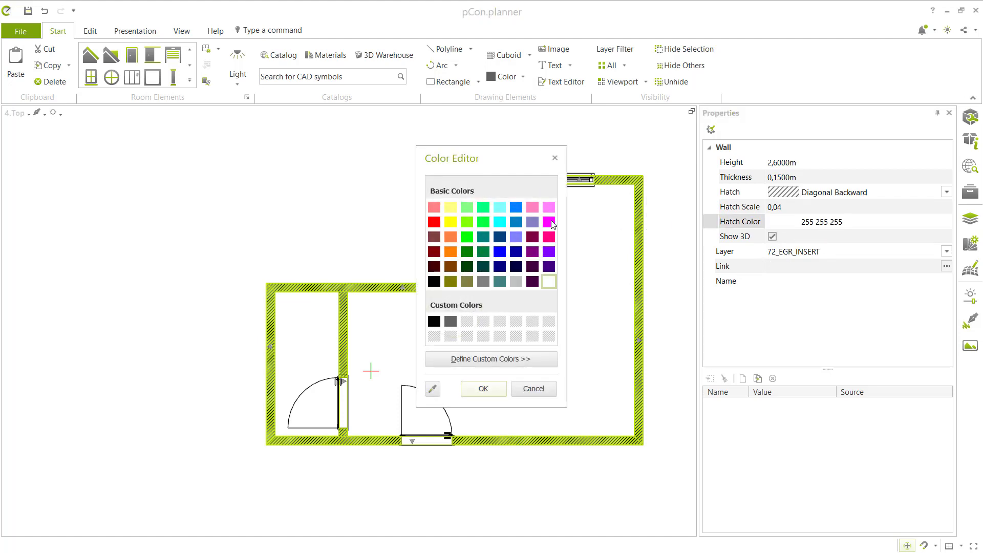
pyautogui.click(454, 237)
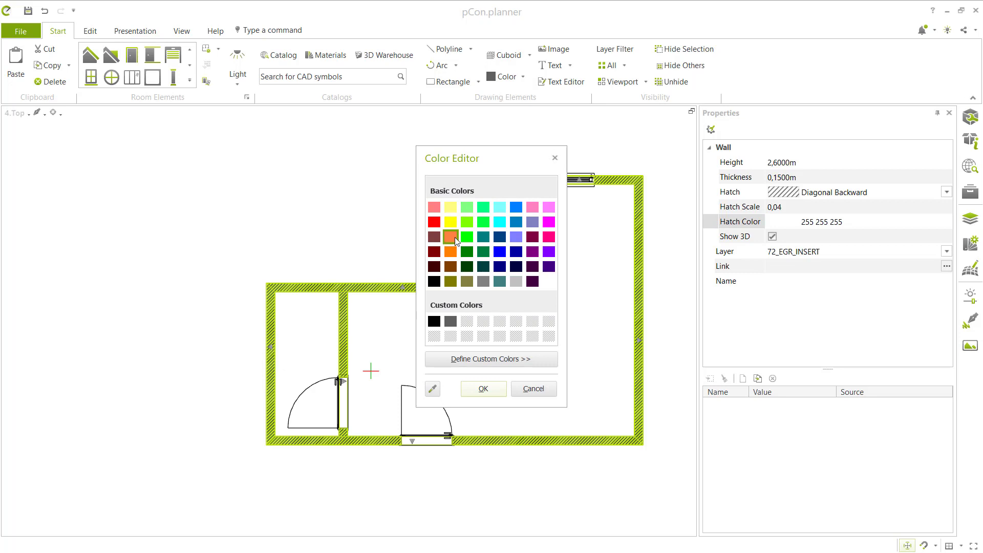
pyautogui.click(483, 388)
pyautogui.click(646, 235)
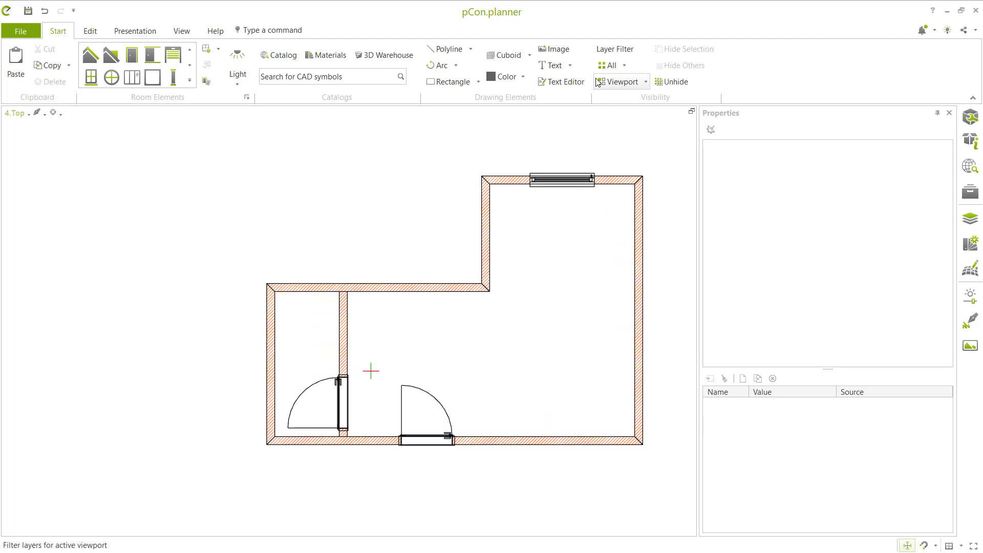
# Add the text "ROOM" in Arial at 0.25 m in the main room and adjust its position slightly
pyautogui.click(549, 66)
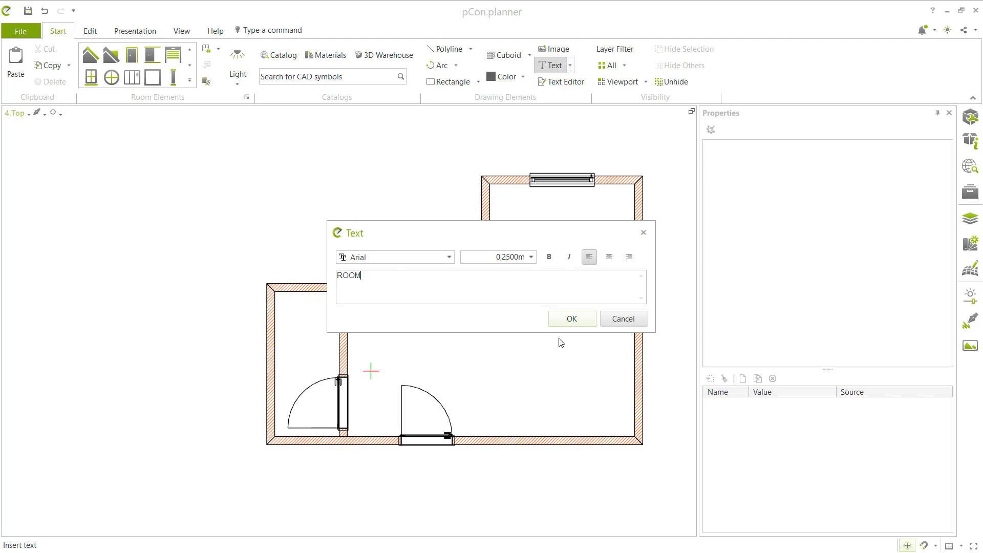
pyautogui.click(572, 319)
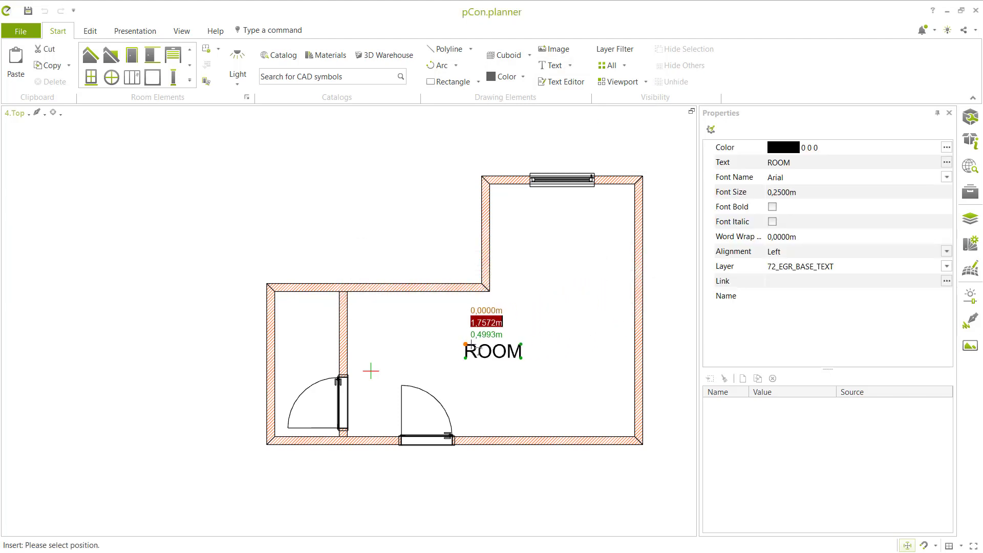
pyautogui.click(483, 345)
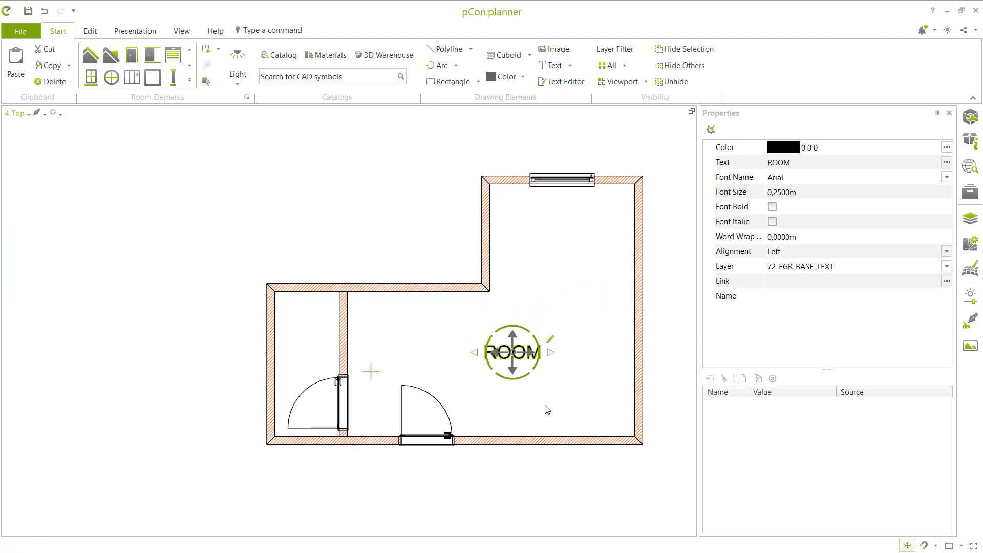
pyautogui.moveTo(515, 338)
pyautogui.mouseDown()
pyautogui.moveTo(515, 288)
pyautogui.moveTo(515, 327)
pyautogui.mouseUp()
pyautogui.moveTo(517, 364)
pyautogui.mouseDown()
pyautogui.moveTo(517, 381)
pyautogui.moveTo(517, 372)
pyautogui.moveTo(579, 351)
pyautogui.moveTo(518, 350)
pyautogui.mouseUp()
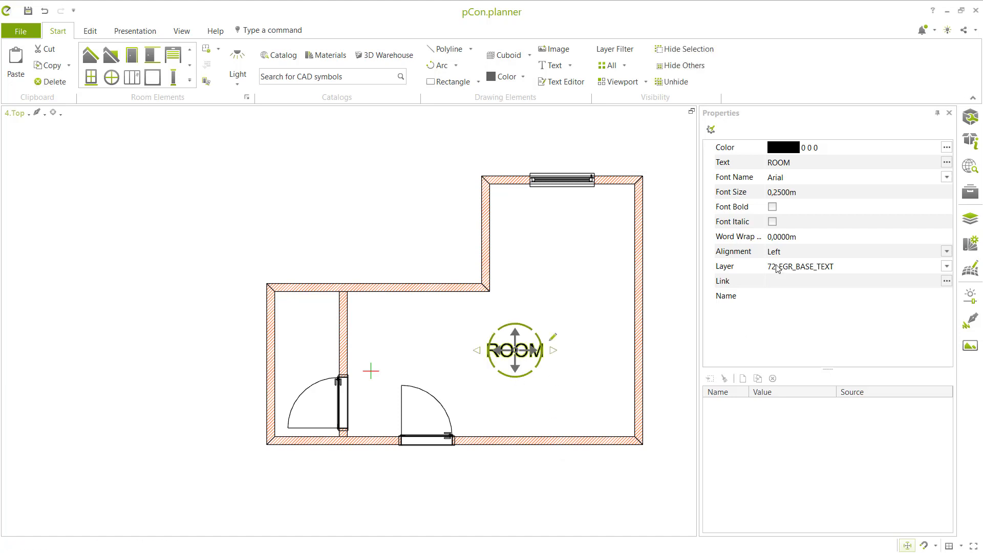
# Set the ROOM label's font size to 0.15 m and move the label toward the middle of the main room
pyautogui.click(781, 193)
pyautogui.write('0.15')
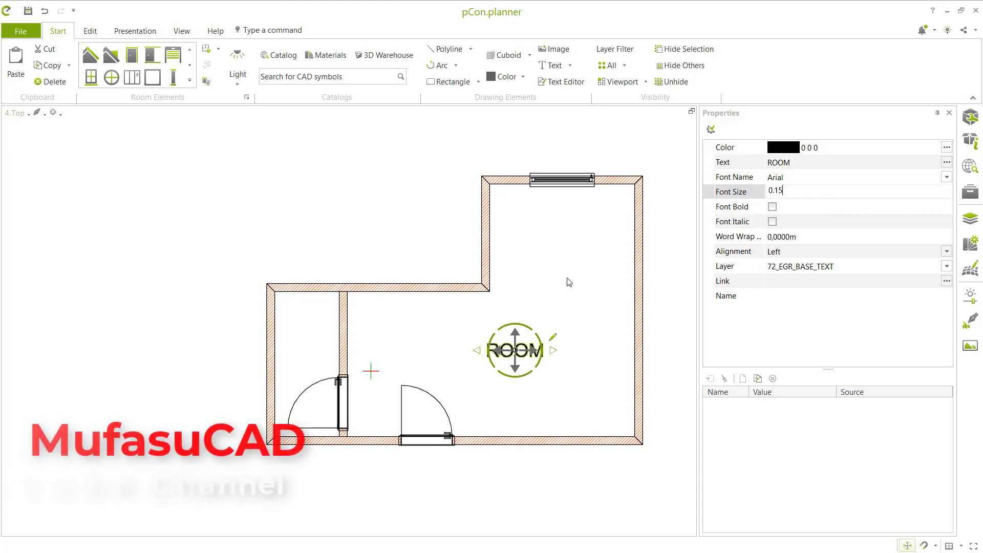
pyautogui.click(549, 362)
pyautogui.click(519, 352)
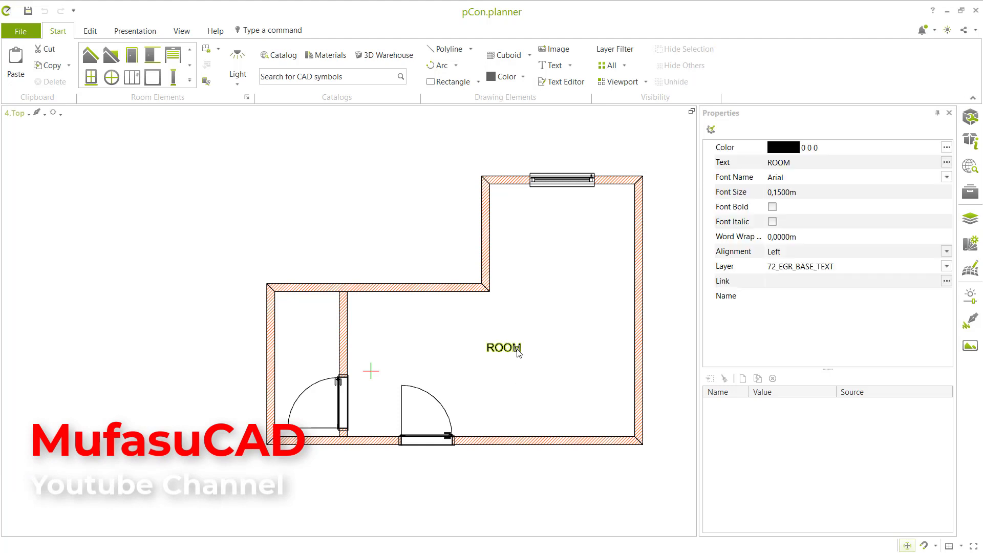
pyautogui.scroll(3, 515, 356)
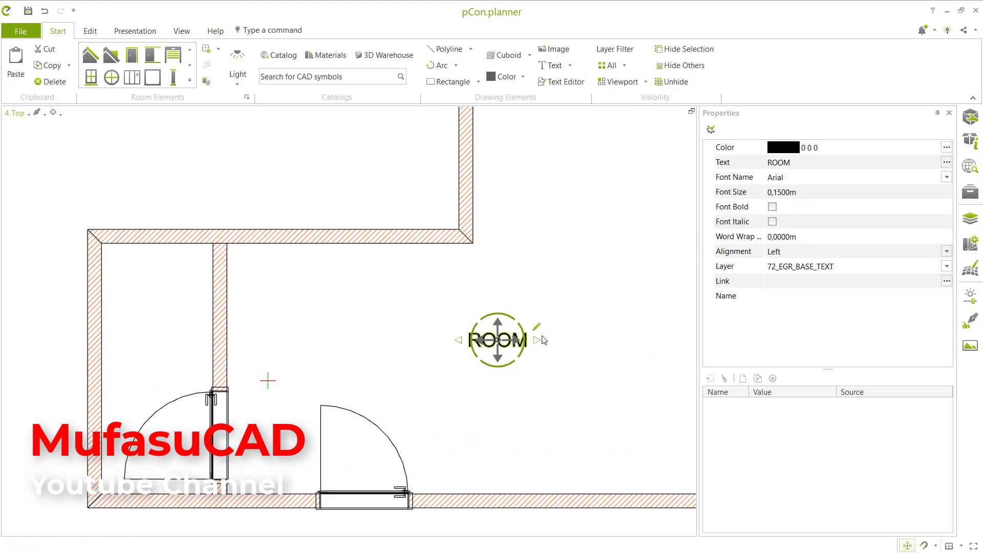
pyautogui.moveTo(509, 344); pyautogui.dragTo(539, 355)
pyautogui.scroll(-2, 533, 332)
pyautogui.click(608, 270)
# Add the text "TOILET" in Arial at 0.15 m in the small left room, above the door swing
pyautogui.click(551, 65)
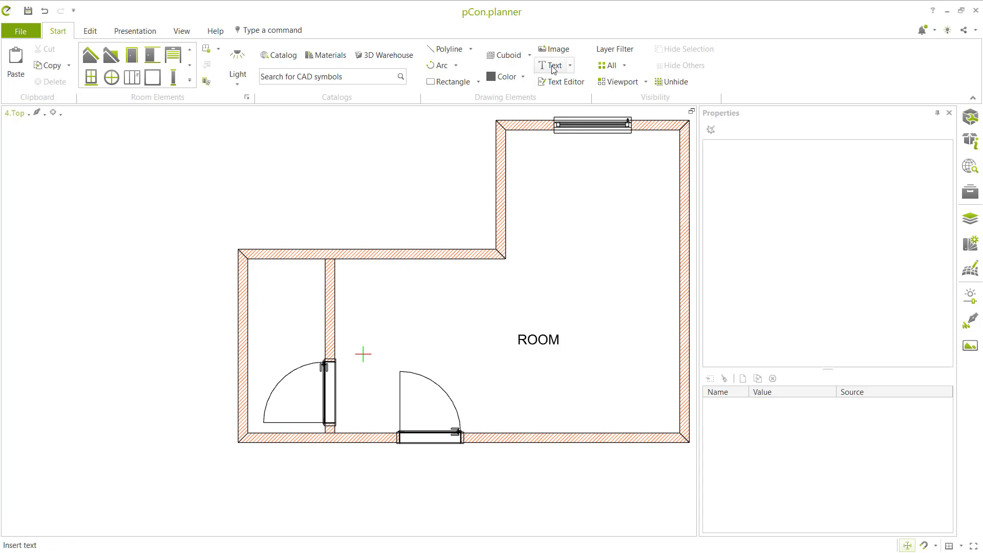
pyautogui.click(558, 213)
pyautogui.click(519, 254)
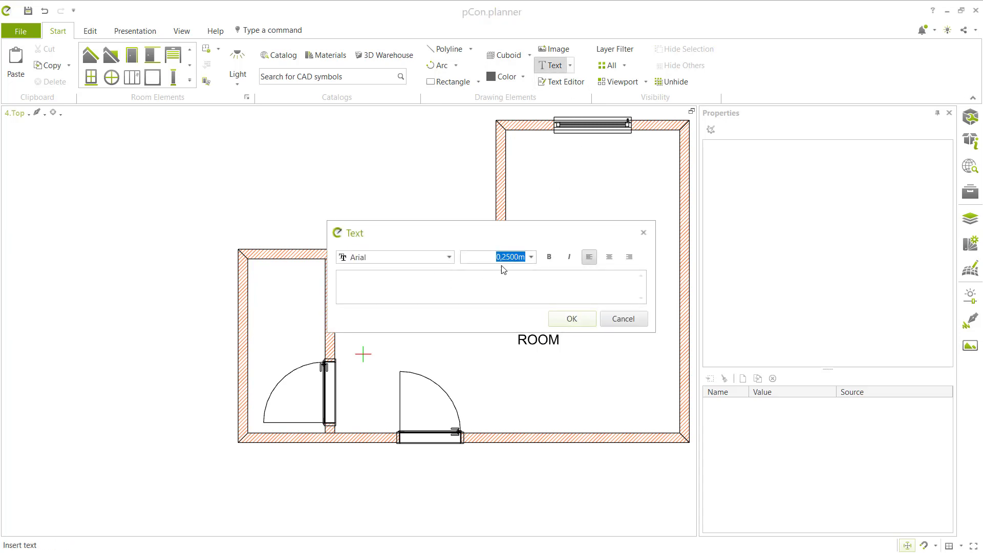
pyautogui.write('0.15')
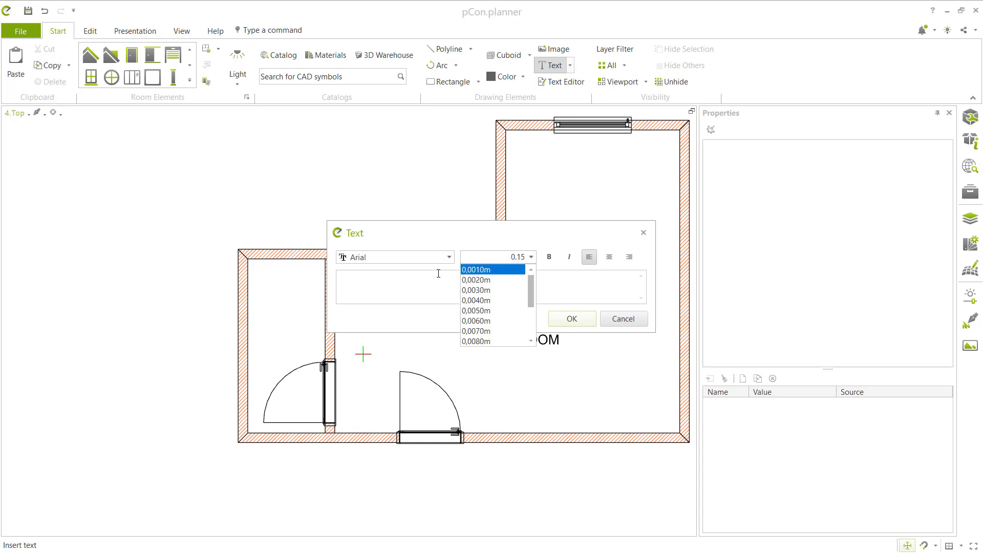
pyautogui.click(385, 281)
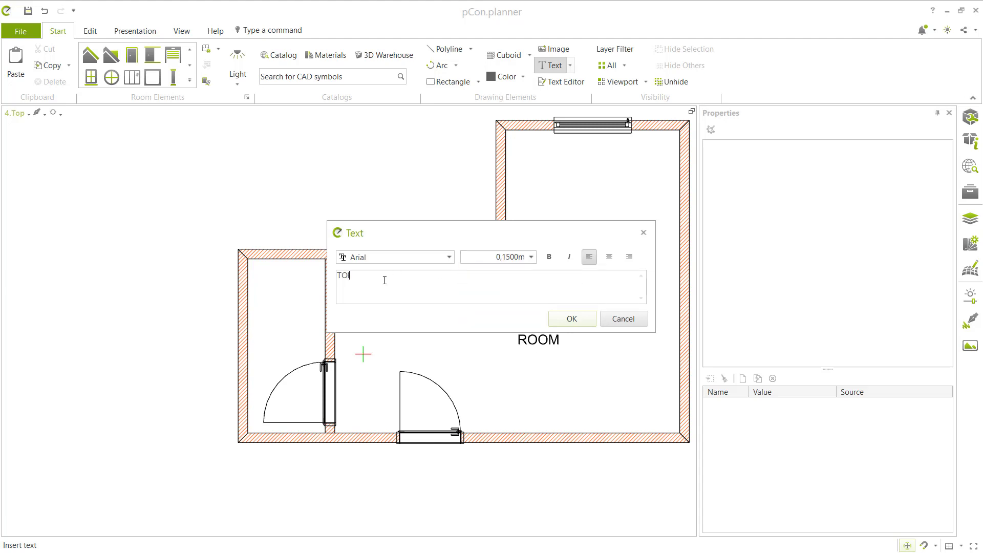
pyautogui.click(571, 319)
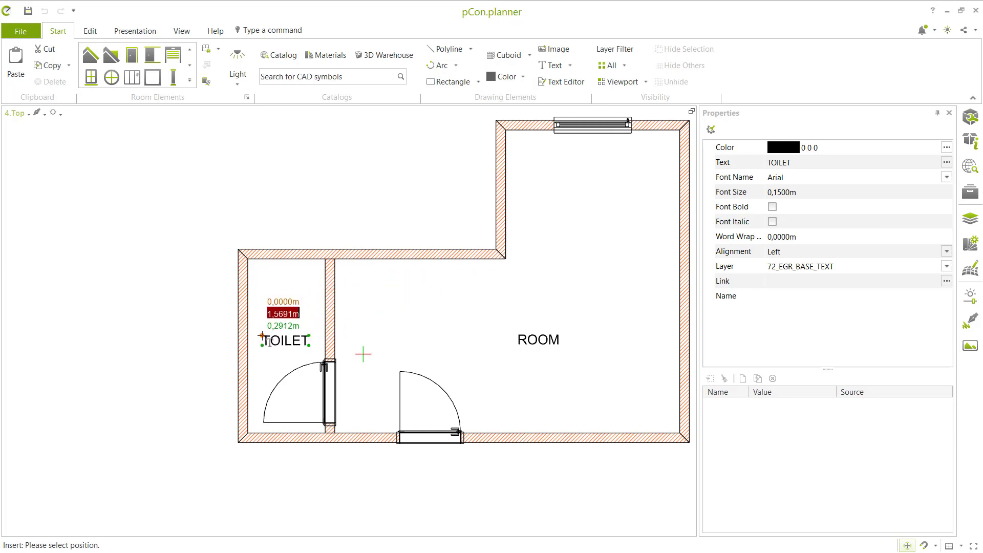
pyautogui.click(264, 339)
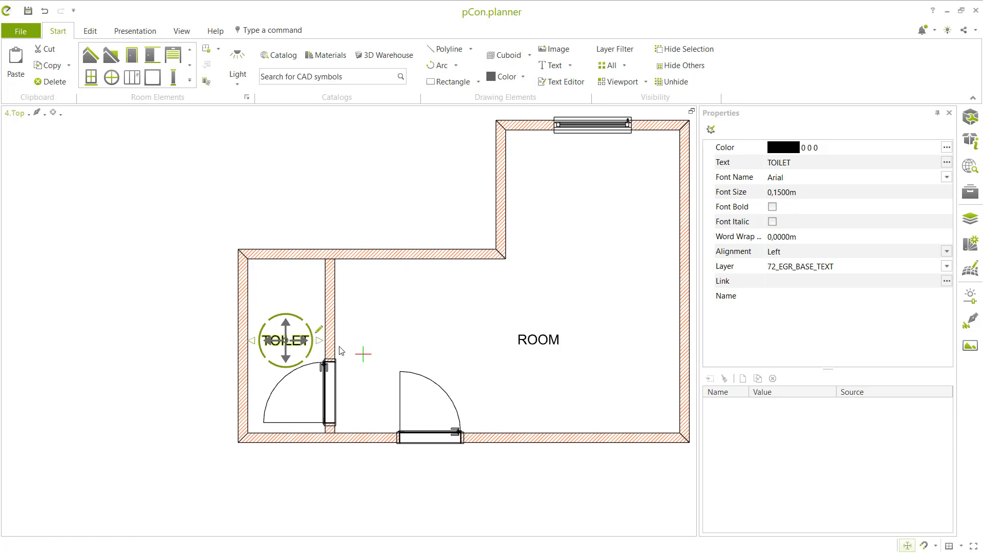
# Shift the TOILET label slightly downward, closer to the partition door's swing
pyautogui.scroll(2, 272, 353)
pyautogui.click(290, 324)
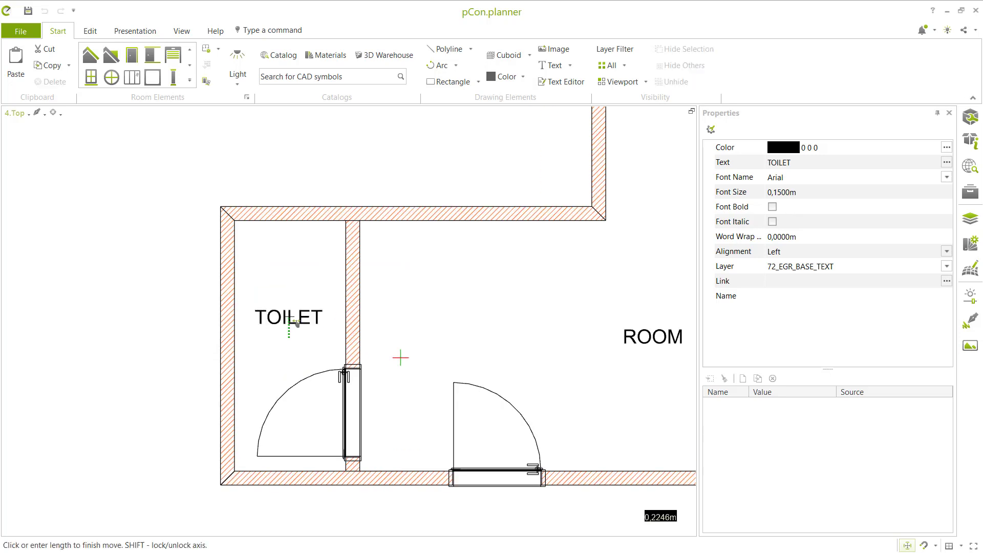
pyautogui.click(286, 350)
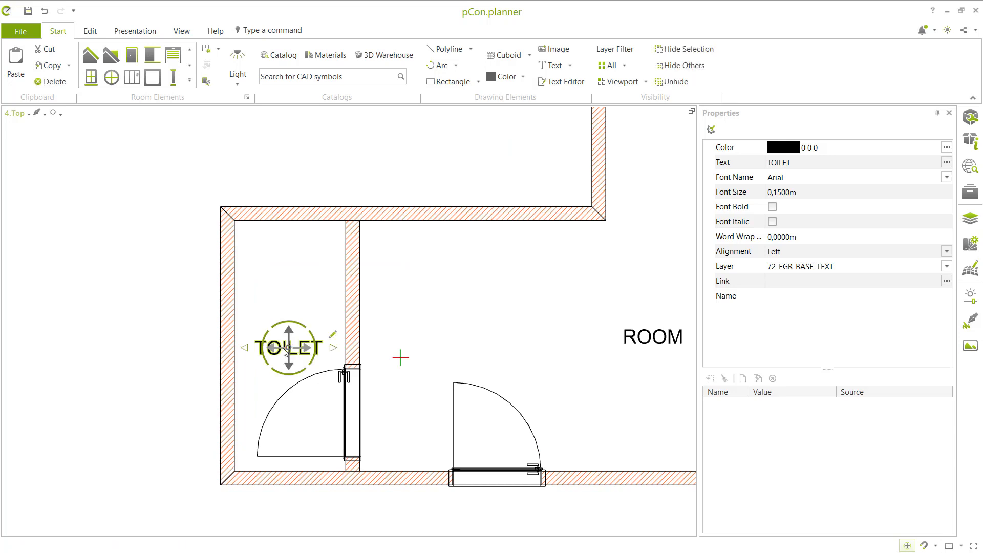
pyautogui.click(562, 304)
pyautogui.scroll(-4, 492, 303)
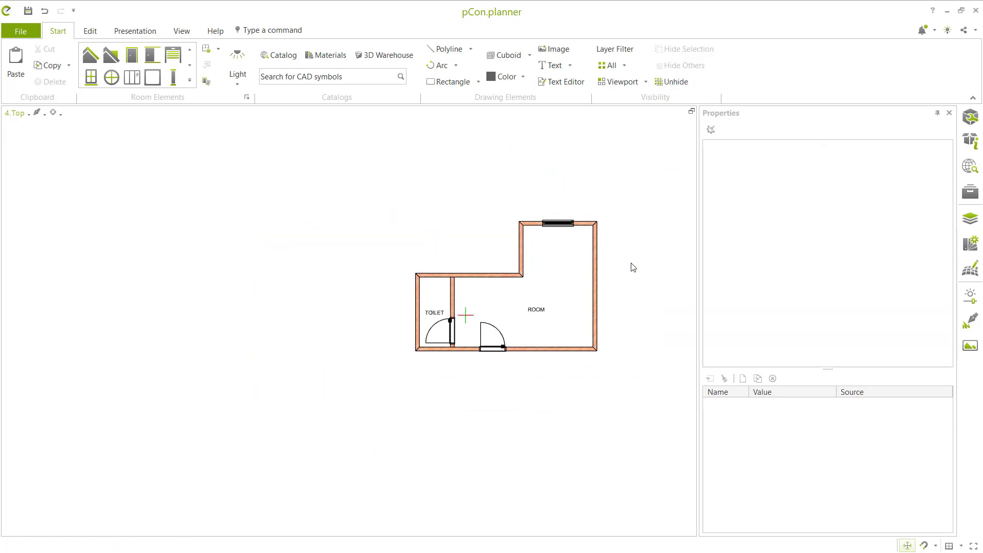
pyautogui.scroll(2, 650, 266)
pyautogui.scroll(1, 445, 351)
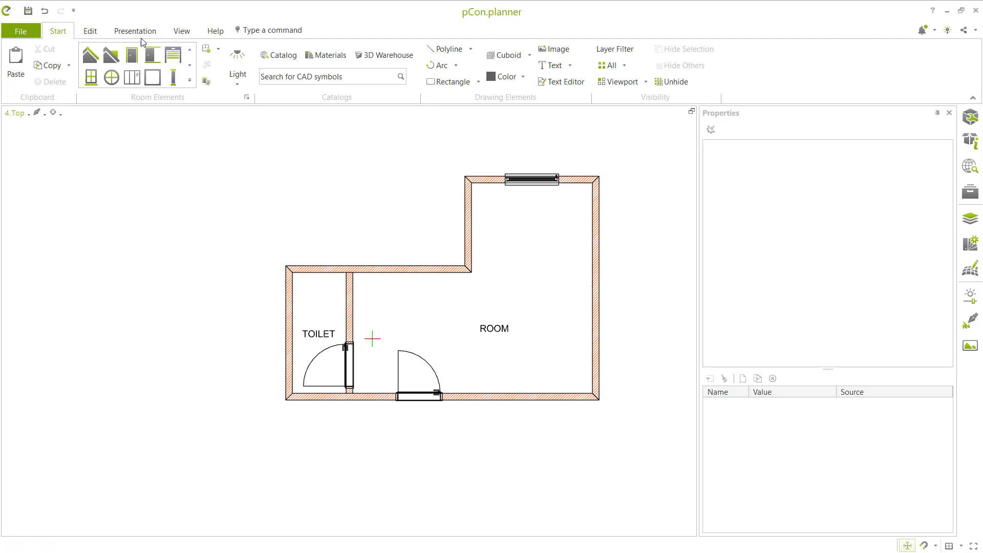
pyautogui.click(91, 31)
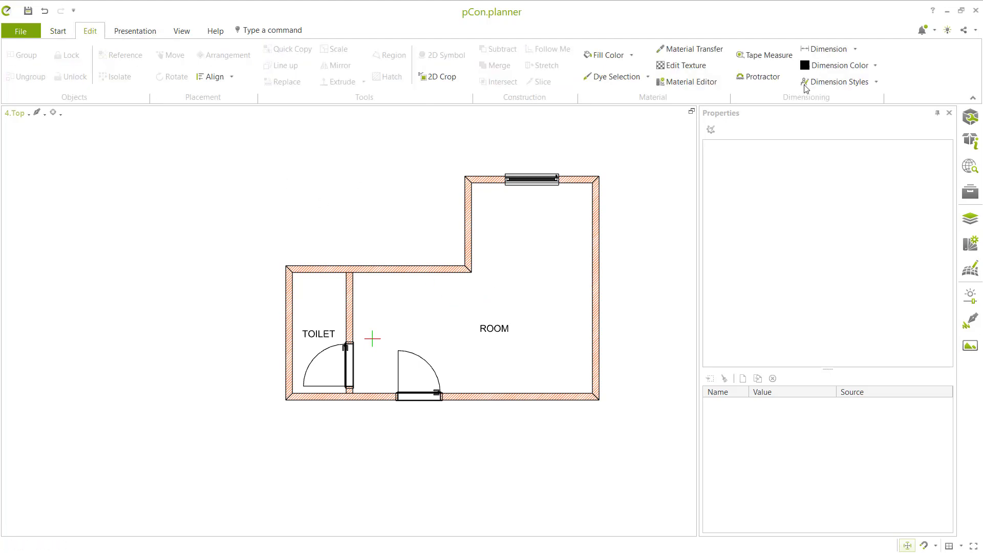
pyautogui.click(822, 49)
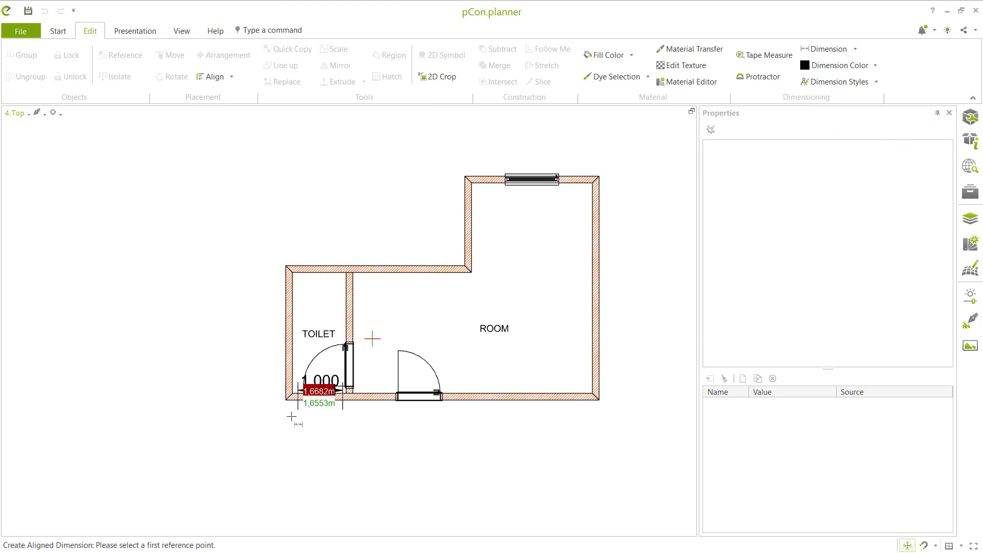
pyautogui.scroll(3, 329, 414)
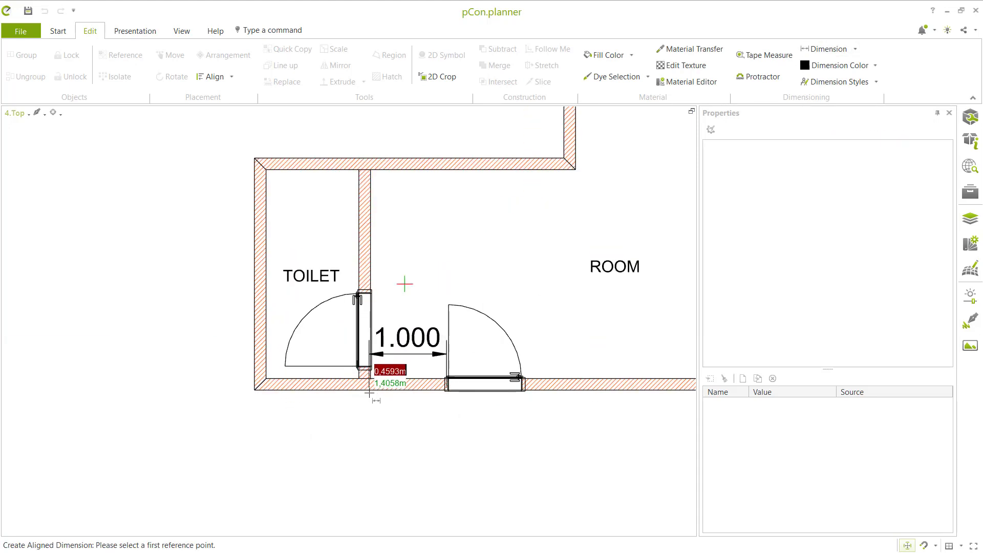
pyautogui.click(856, 49)
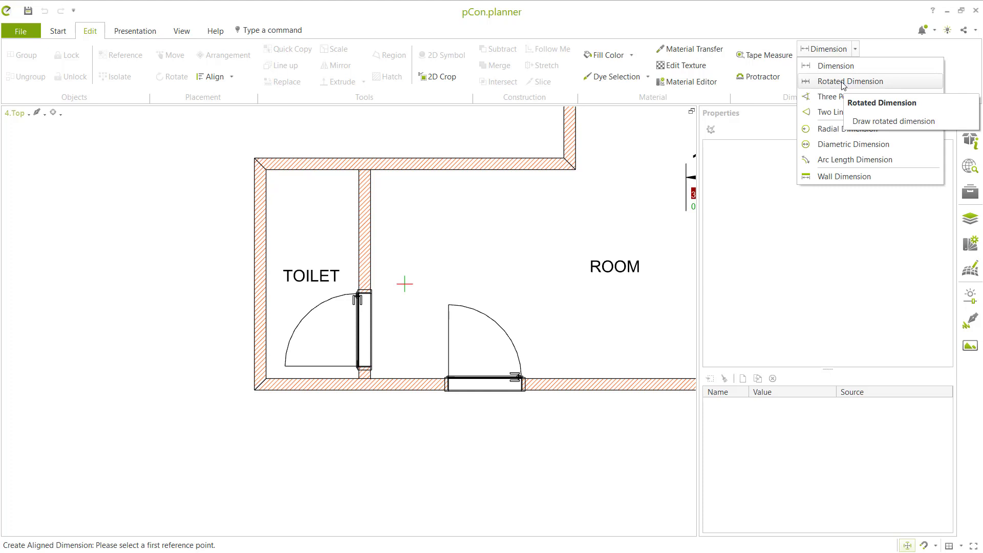
pyautogui.click(58, 31)
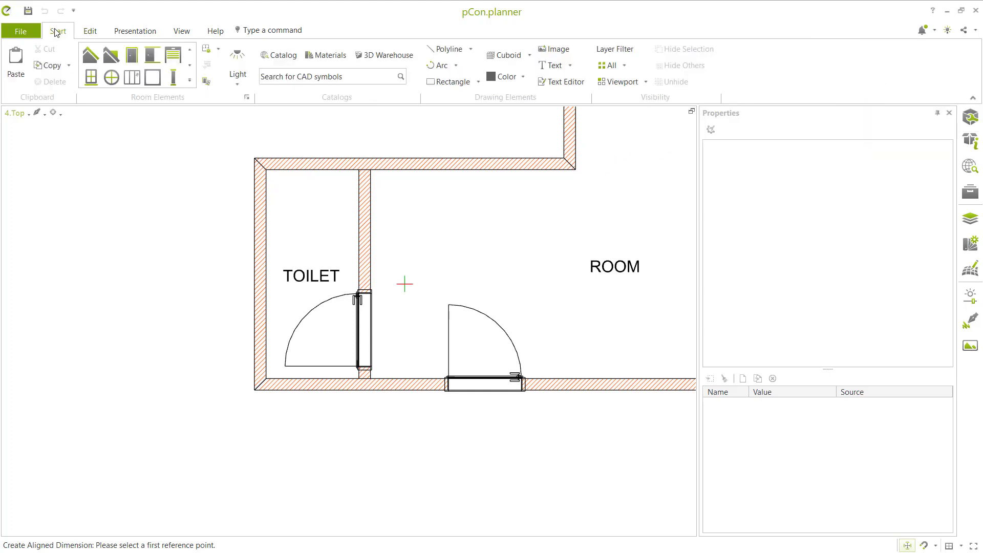
# Draw two short vertical polylines in line with the partition's room-side face, one below the bottom wall and one above the top wall
pyautogui.click(444, 50)
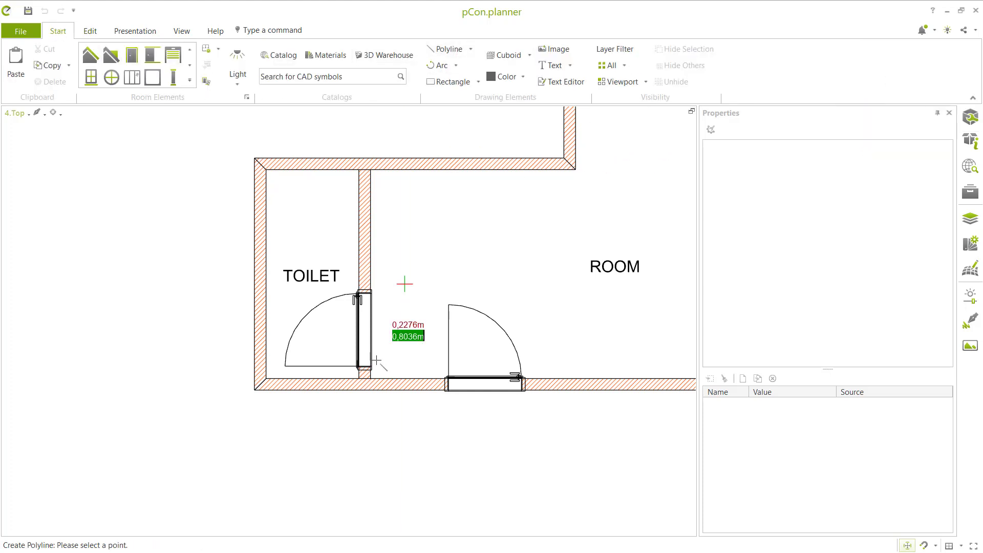
pyautogui.click(371, 401)
pyautogui.press('Return')
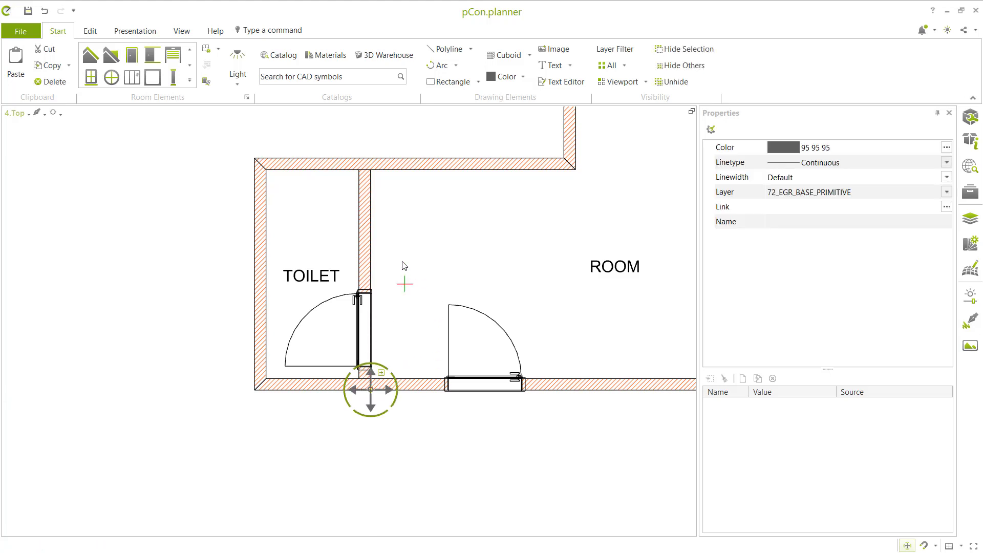
pyautogui.click(425, 52)
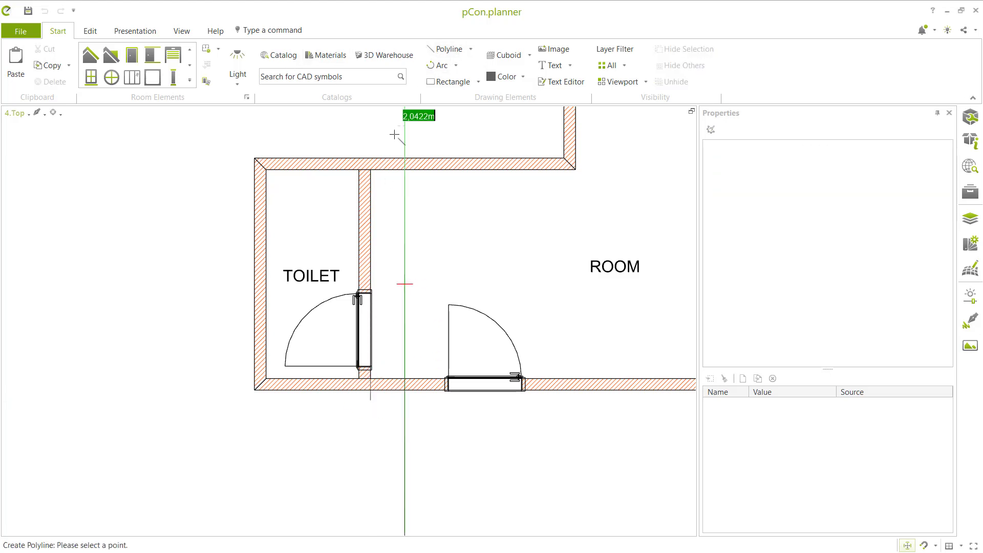
pyautogui.click(371, 155)
pyautogui.press('Return')
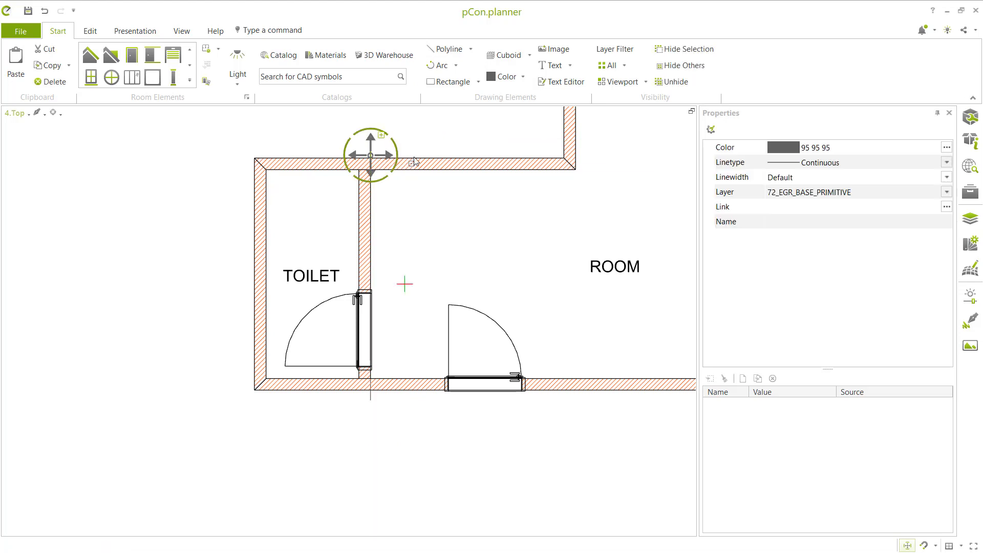
# Add an aligned dimension below the bottom wall, from the toilet's outer corner to the partition's room-side face
pyautogui.click(90, 31)
pyautogui.click(827, 49)
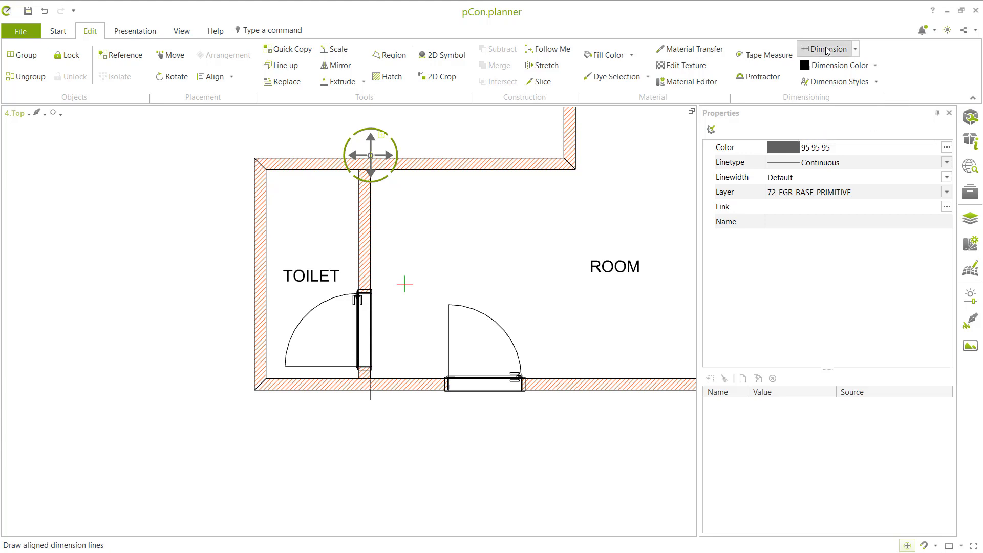
pyautogui.click(254, 390)
pyautogui.click(371, 390)
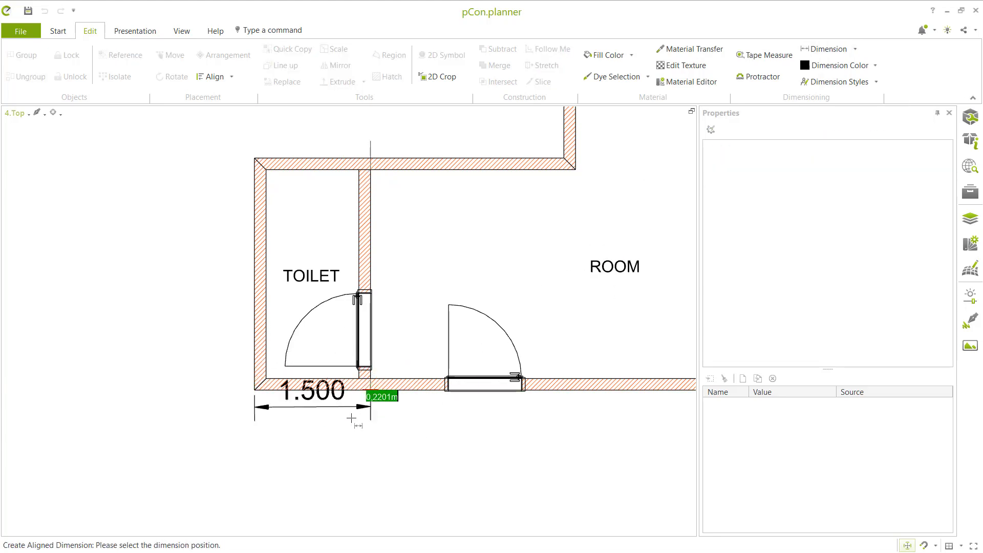
pyautogui.click(329, 443)
# Add aligned dimensions outside the rest of the bottom wall, the full-height right wall and the wall with the window
pyautogui.click(371, 441)
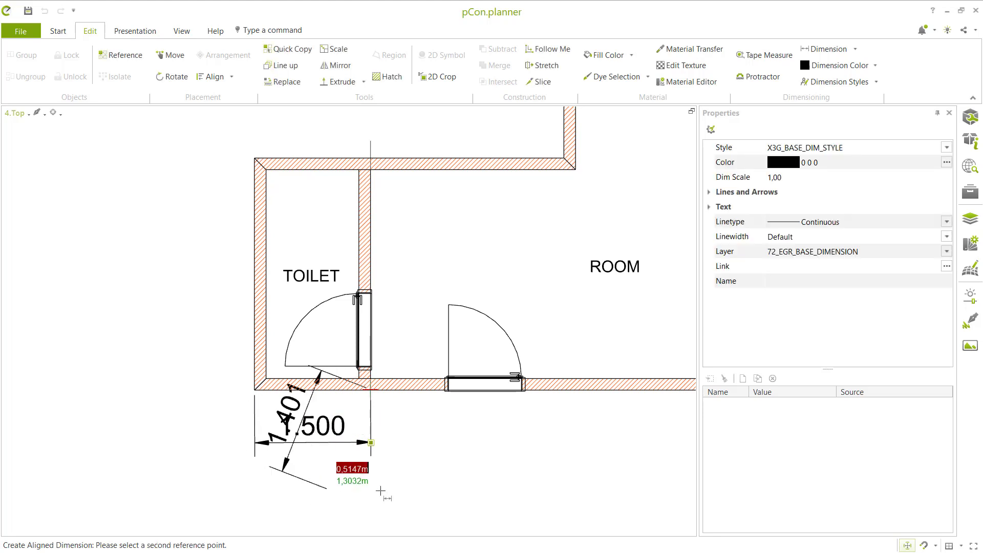
pyautogui.scroll(-2, 459, 449)
pyautogui.scroll(-1, 459, 449)
pyautogui.scroll(2, 642, 457)
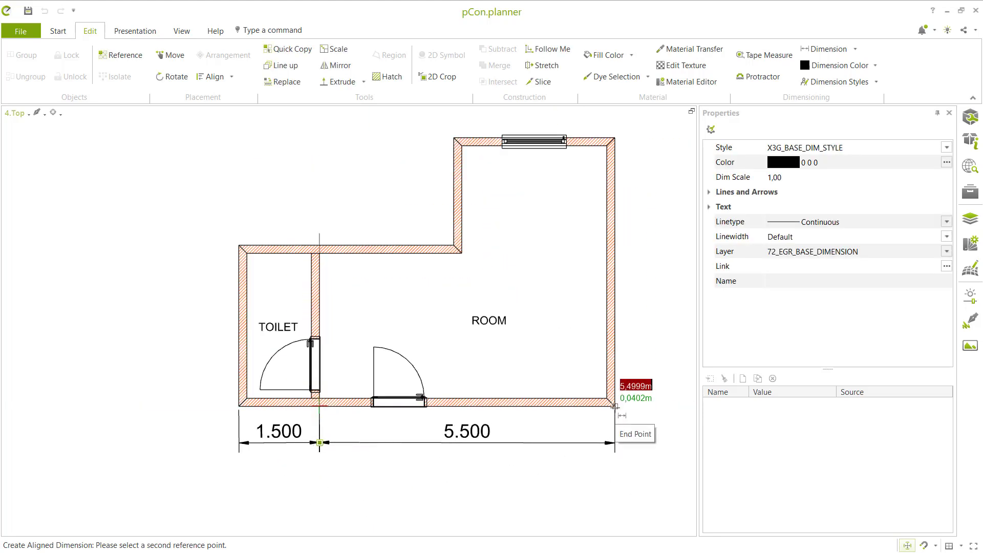
pyautogui.click(615, 406)
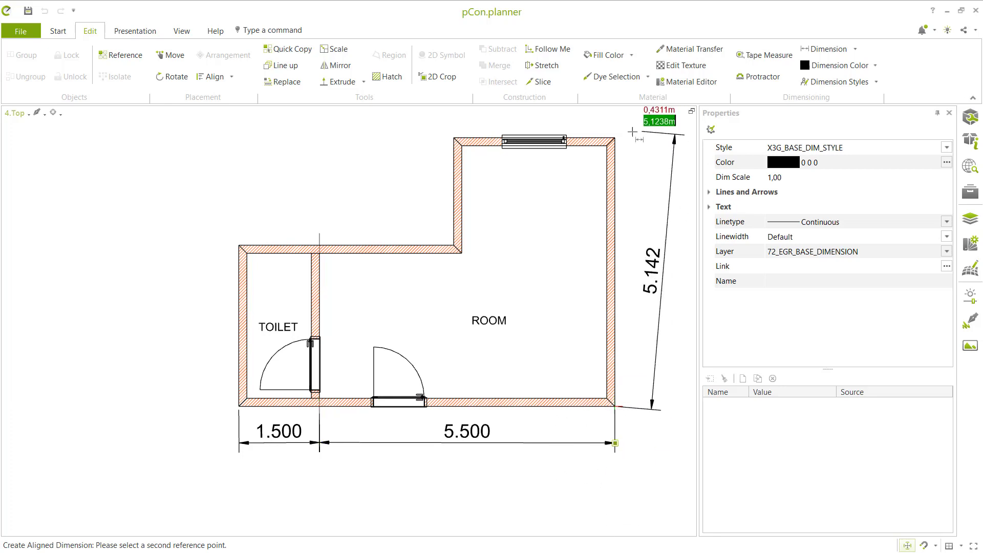
pyautogui.click(615, 137)
pyautogui.click(454, 138)
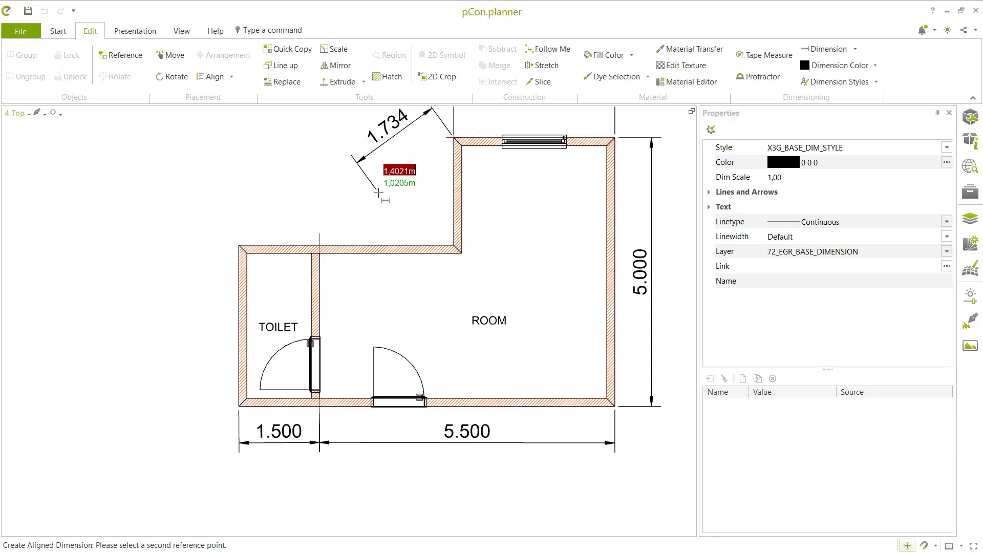
# Add rotated dimensions in line with the window wall's dimension, from its left corner to the partition line and on to the toilet's outer corner
pyautogui.click(855, 49)
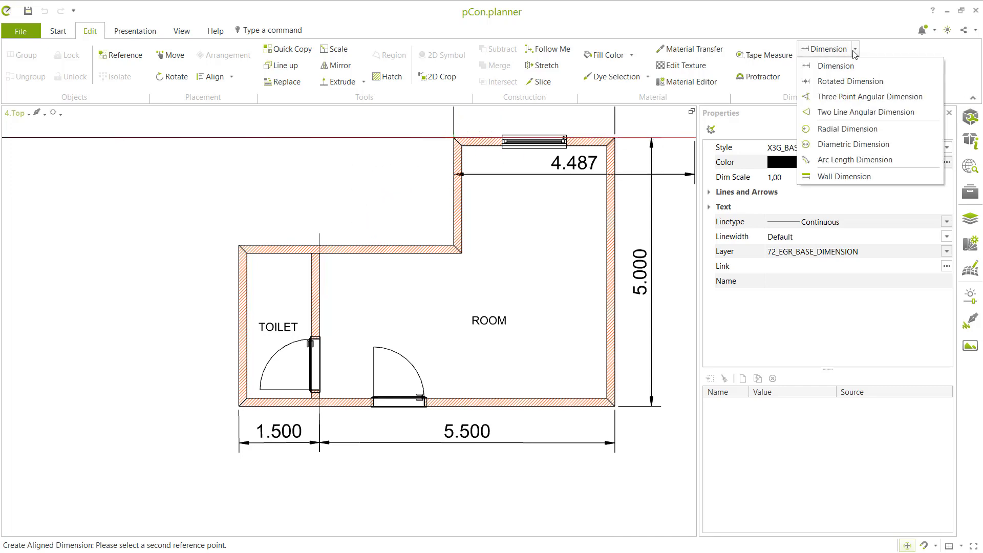
pyautogui.click(844, 82)
pyautogui.scroll(-3, 384, 307)
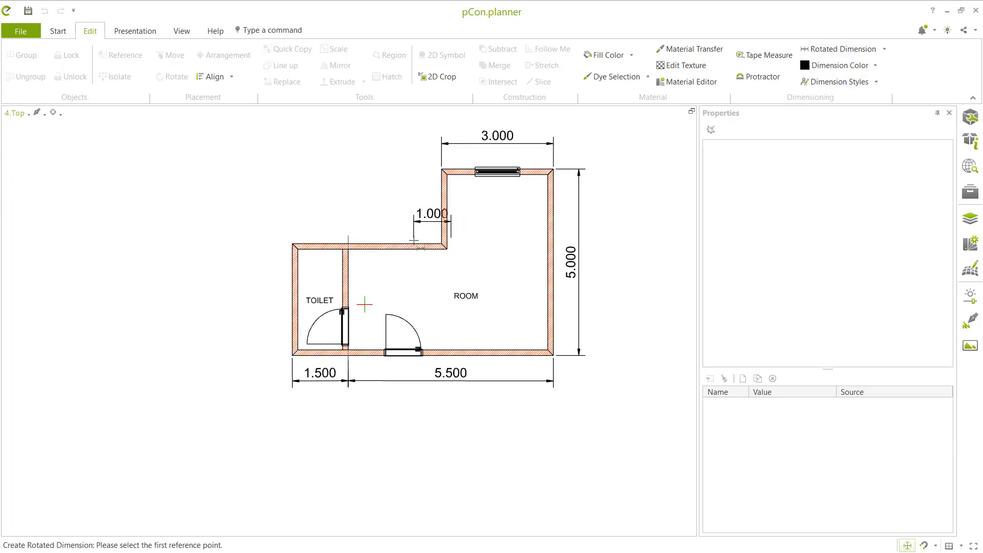
pyautogui.scroll(3, 468, 230)
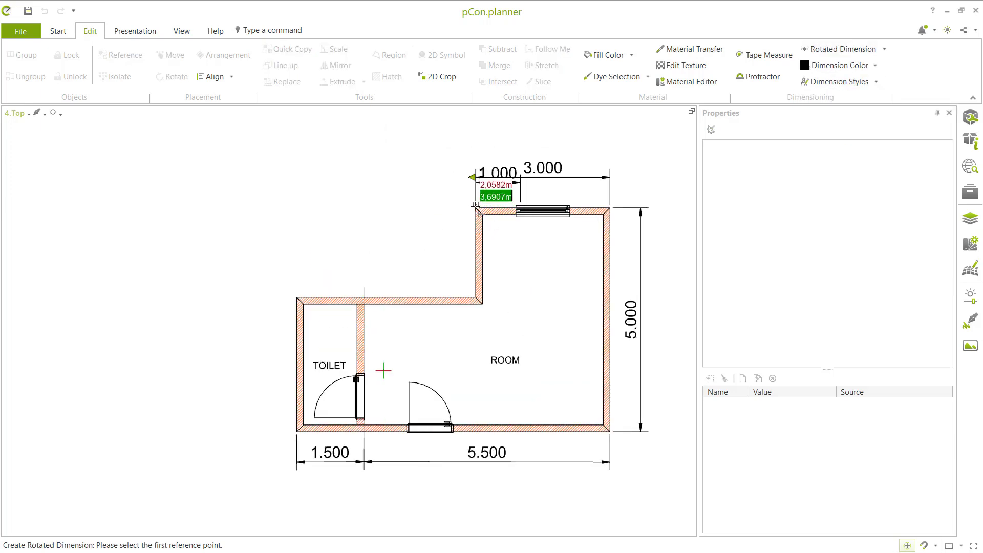
pyautogui.click(476, 208)
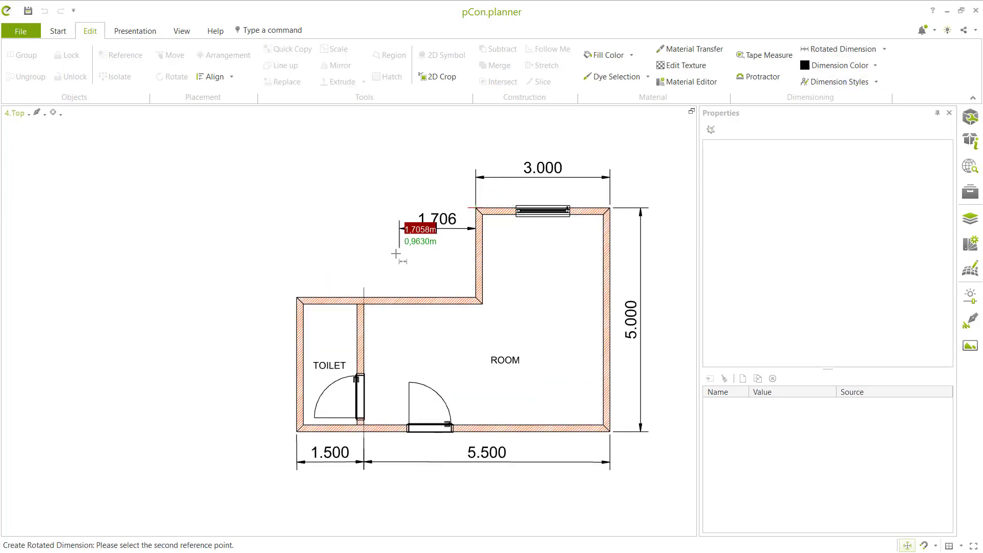
pyautogui.click(364, 296)
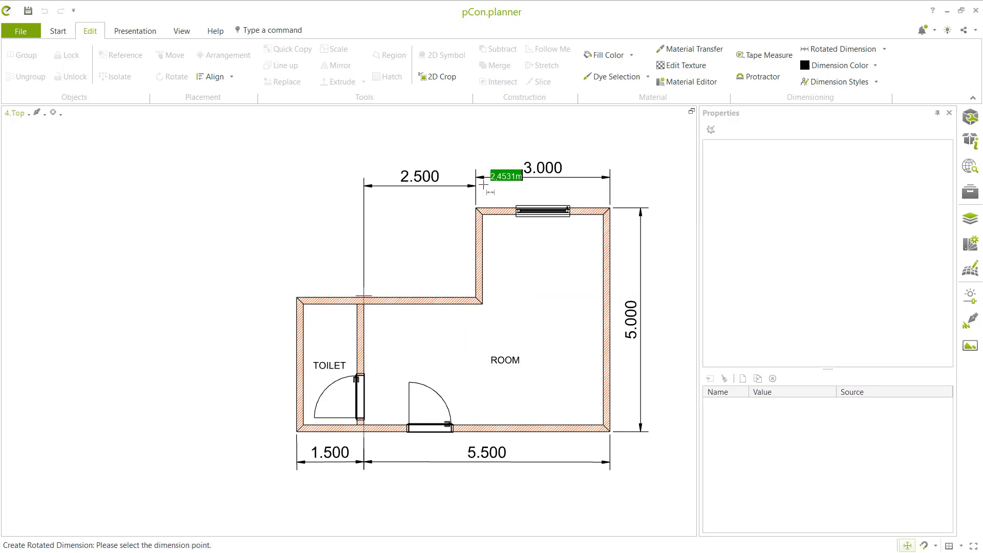
pyautogui.click(458, 183)
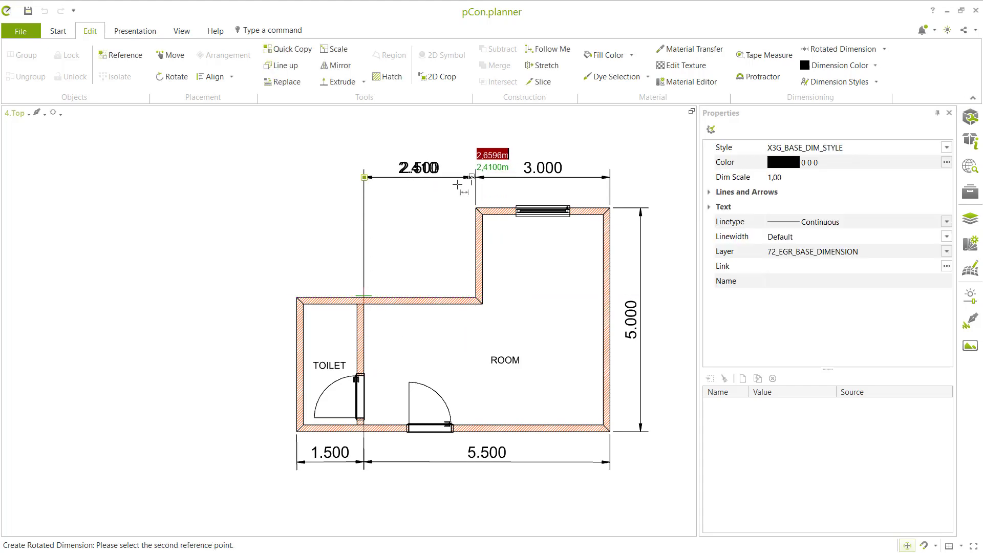
pyautogui.click(297, 296)
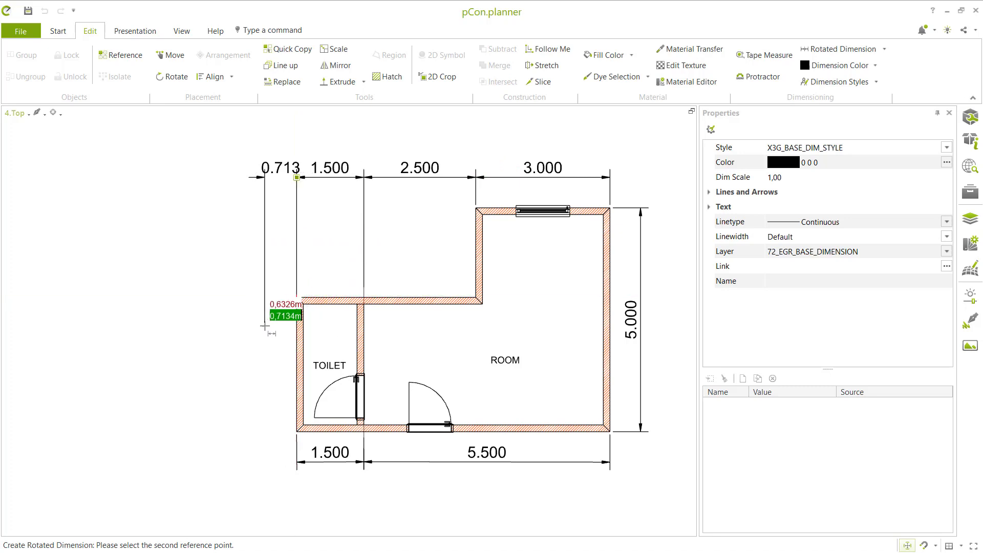
pyautogui.press('Escape')
# Add an aligned dimension outside the toilet's left wall, between its upper and lower outer corners
pyautogui.click(885, 50)
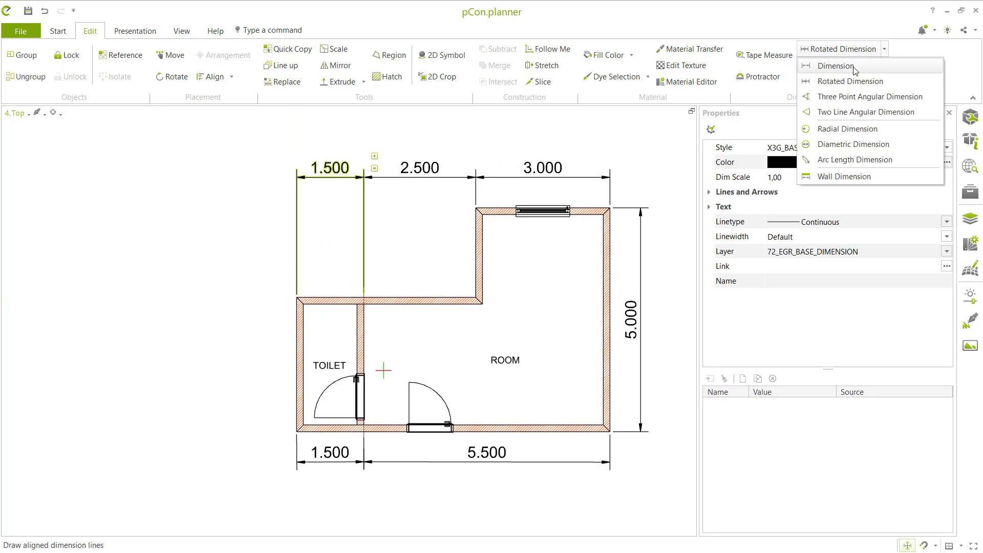
pyautogui.click(881, 66)
pyautogui.click(296, 298)
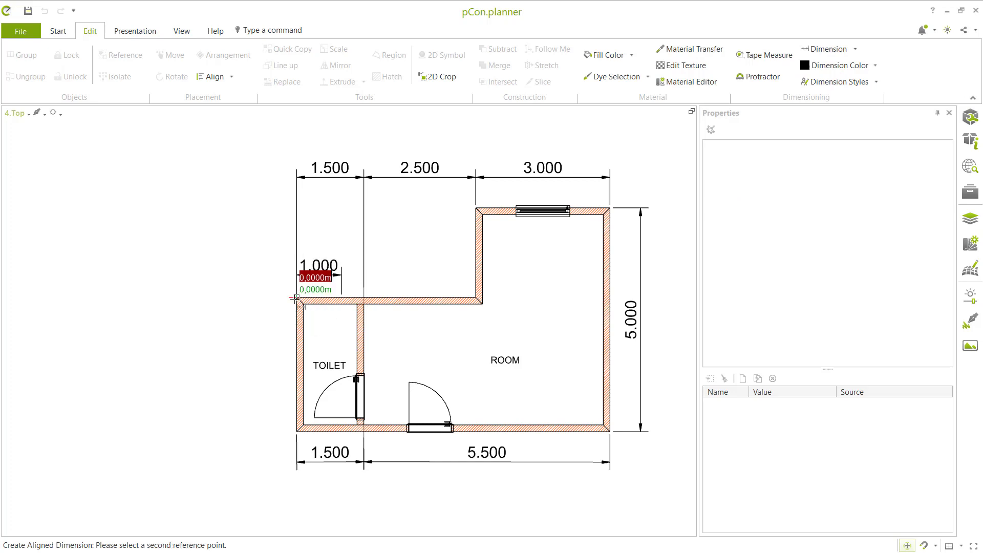
pyautogui.click(297, 432)
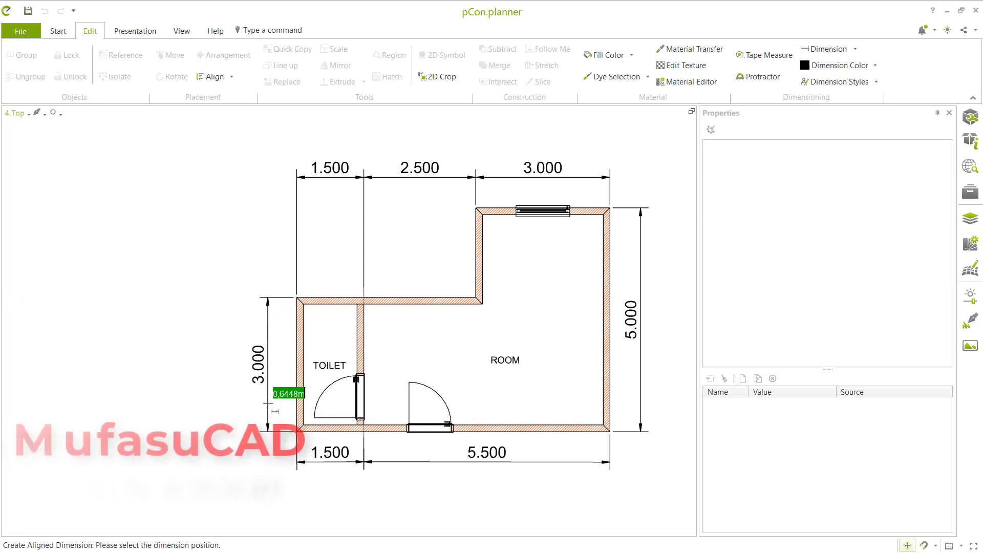
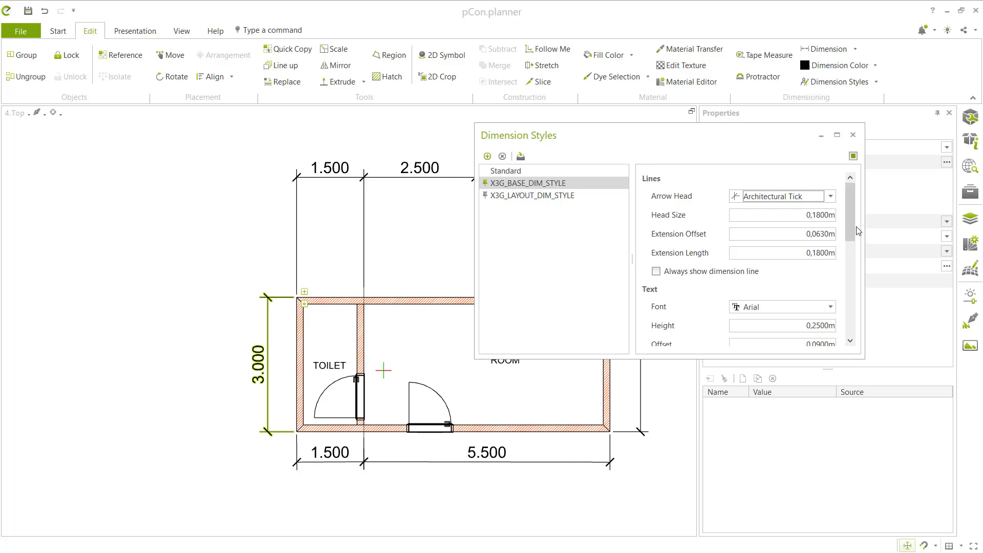
# Set the text height of the X3G_BASE_DIM_STYLE dimension style to 0.15 m
pyautogui.scroll(-3, 851, 241)
pyautogui.click(798, 271)
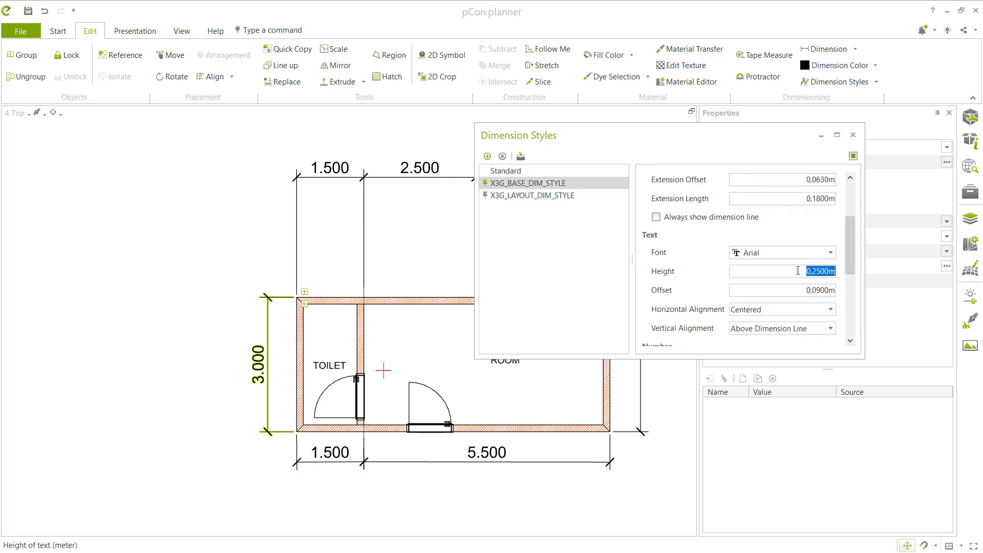
pyautogui.write('0.15')
# Set the text offset of X3G_BASE_DIM_STYLE to 0.2 m
pyautogui.click(791, 289)
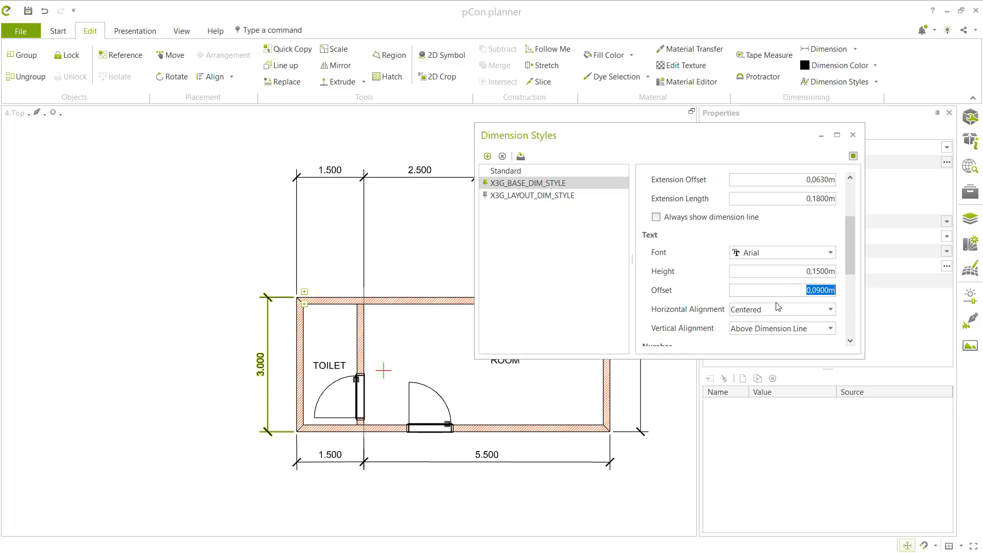
pyautogui.write('0')
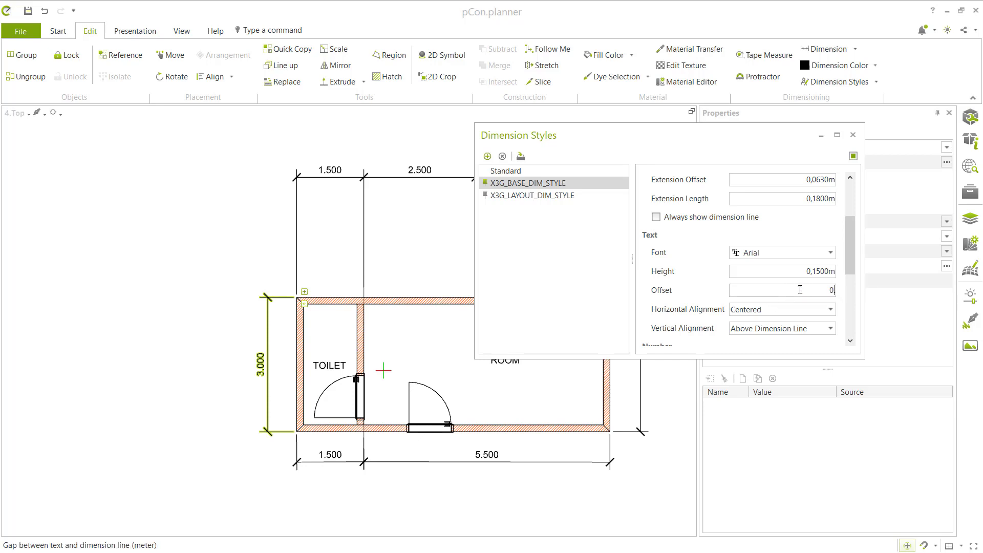
pyautogui.write('.2')
pyautogui.click(778, 274)
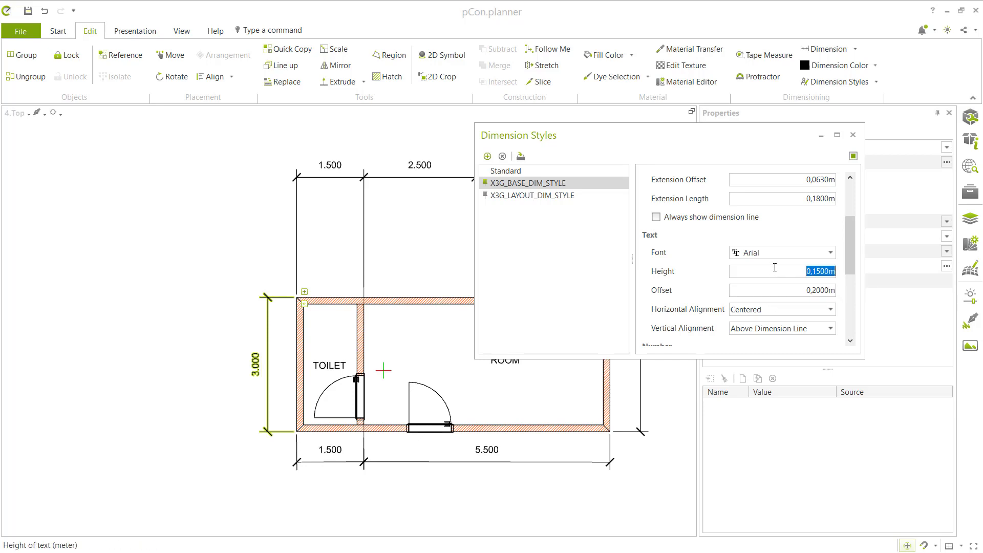
# Set the text offset of X3G_BASE_DIM_STYLE back to 0.09 m
pyautogui.click(806, 291)
pyautogui.write('0,')
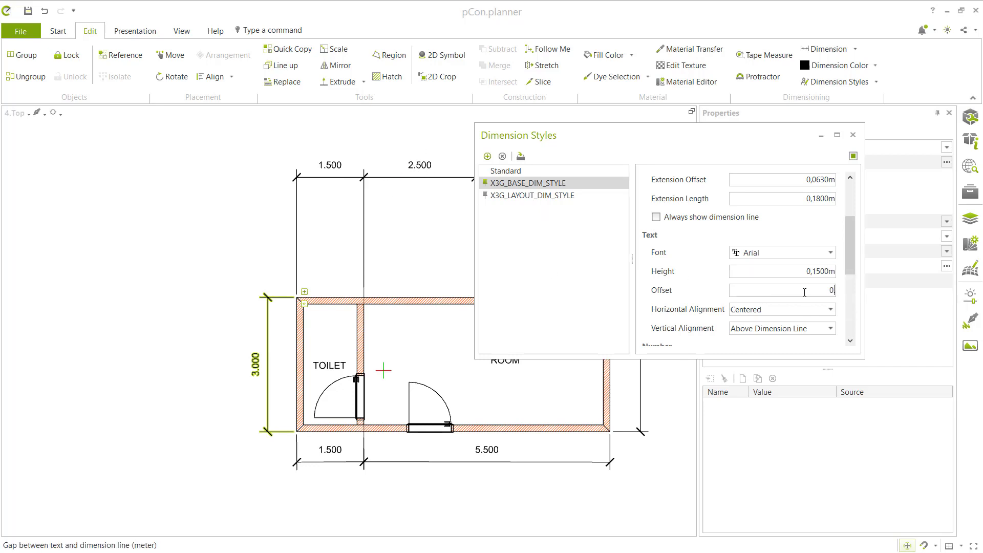
pyautogui.write('.09')
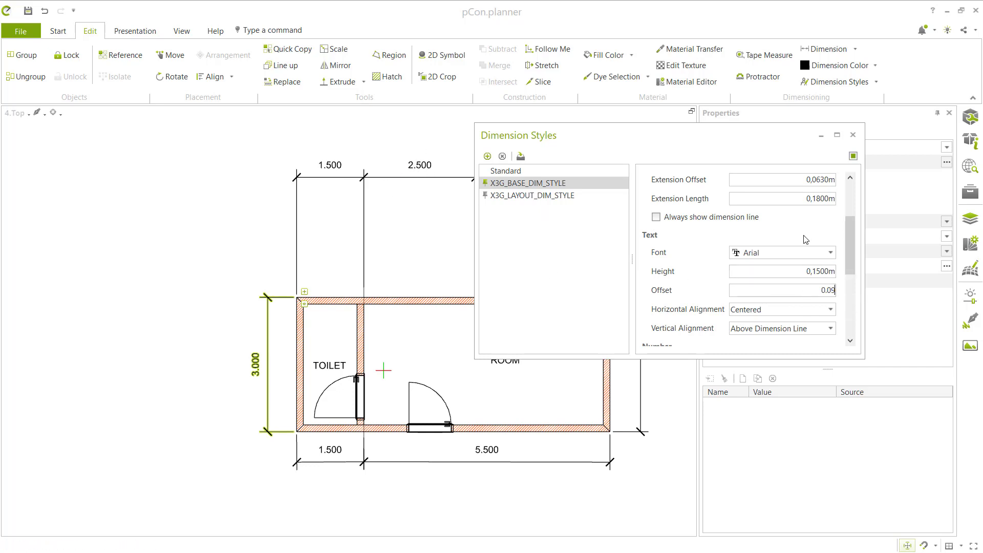
pyautogui.click(788, 268)
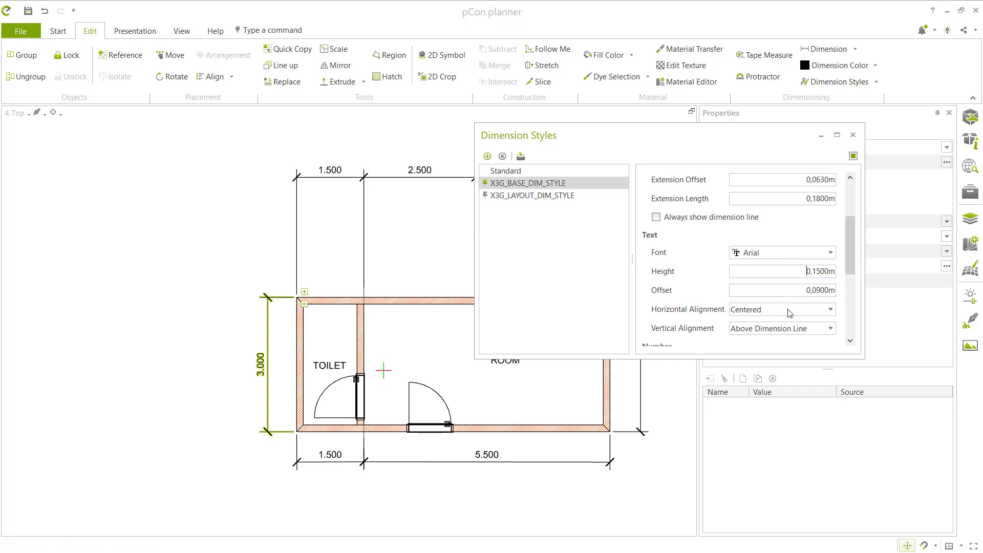
pyautogui.click(740, 311)
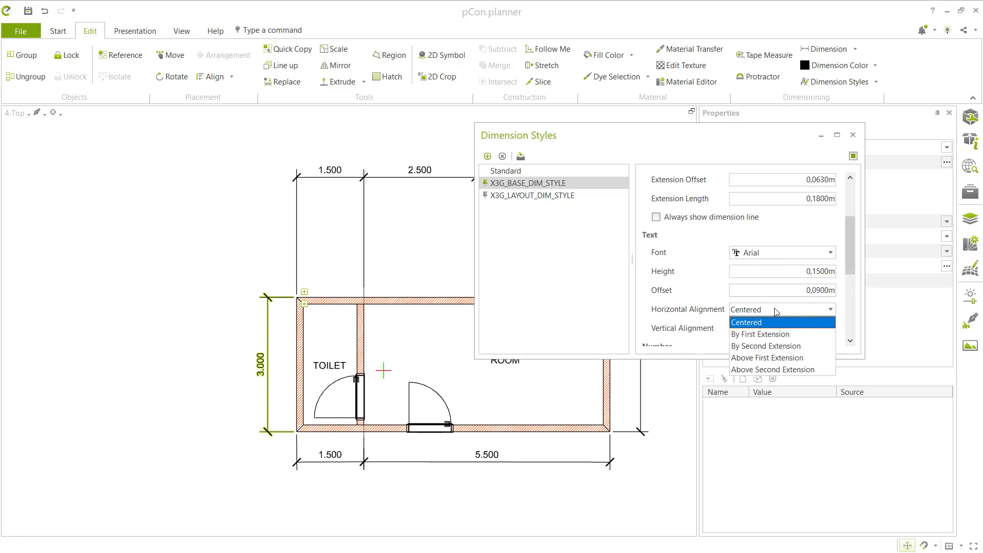
pyautogui.click(777, 310)
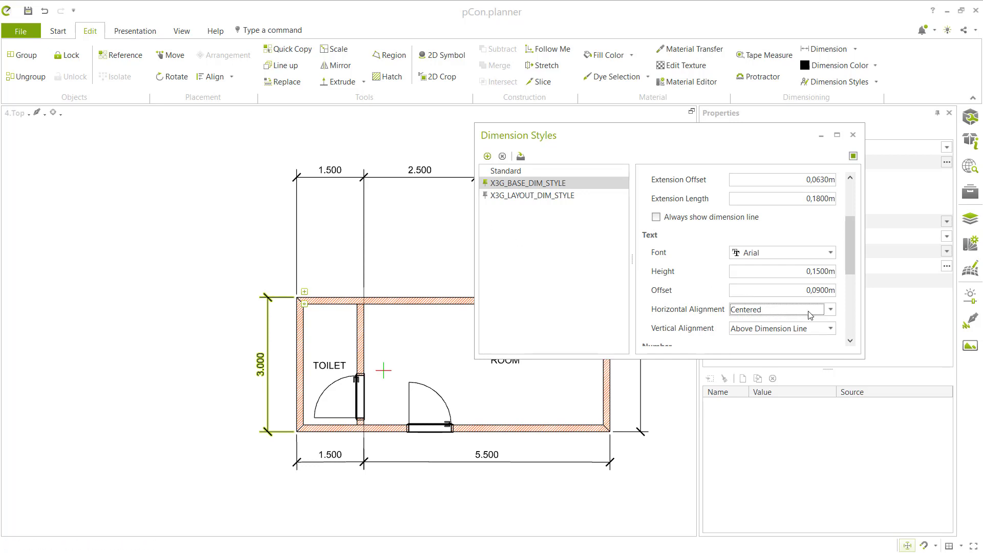
pyautogui.scroll(-1, 825, 307)
pyautogui.scroll(1, 784, 316)
# Set the linear precision of X3G_BASE_DIM_STYLE to 0 and its unit to Millimeter
pyautogui.scroll(-3, 848, 277)
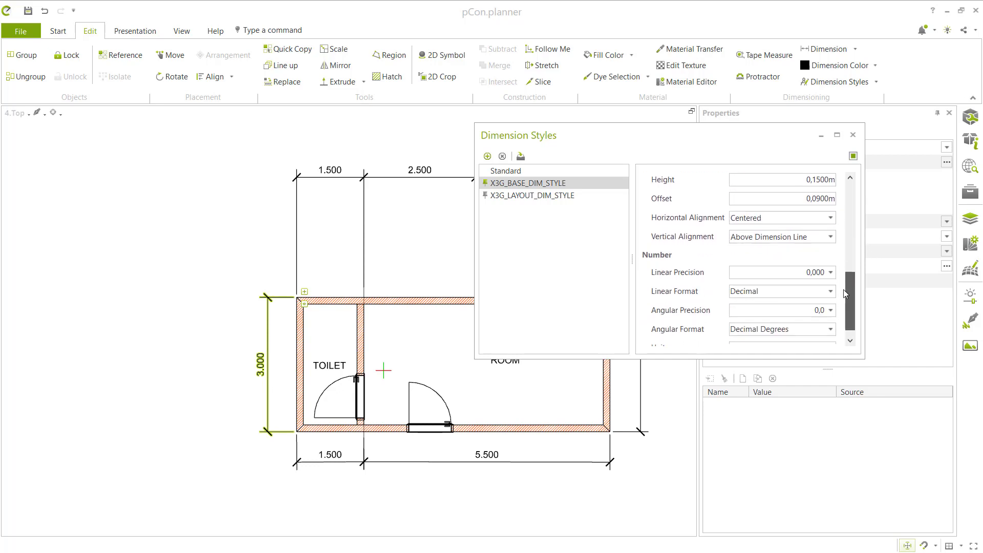
pyautogui.scroll(-1, 843, 290)
pyautogui.click(830, 265)
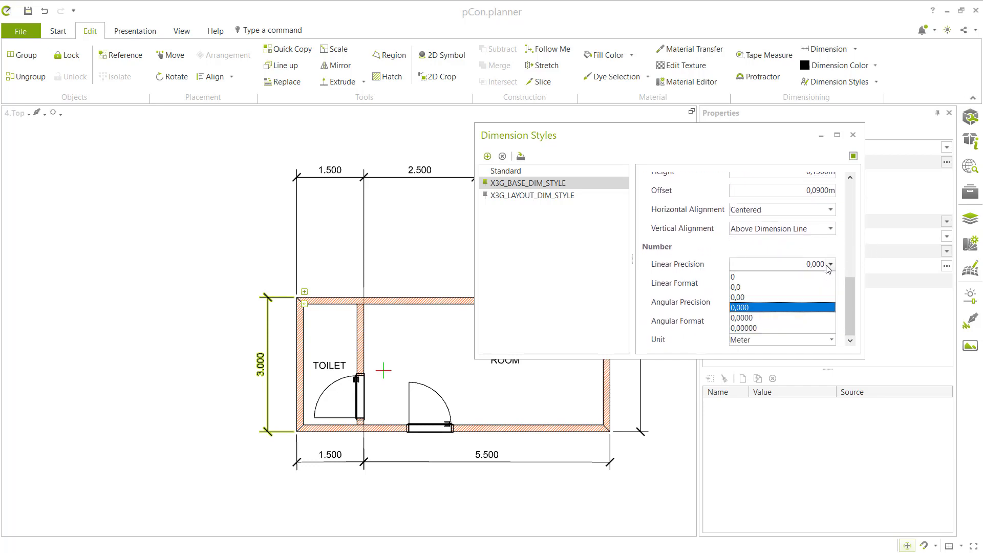
pyautogui.click(789, 277)
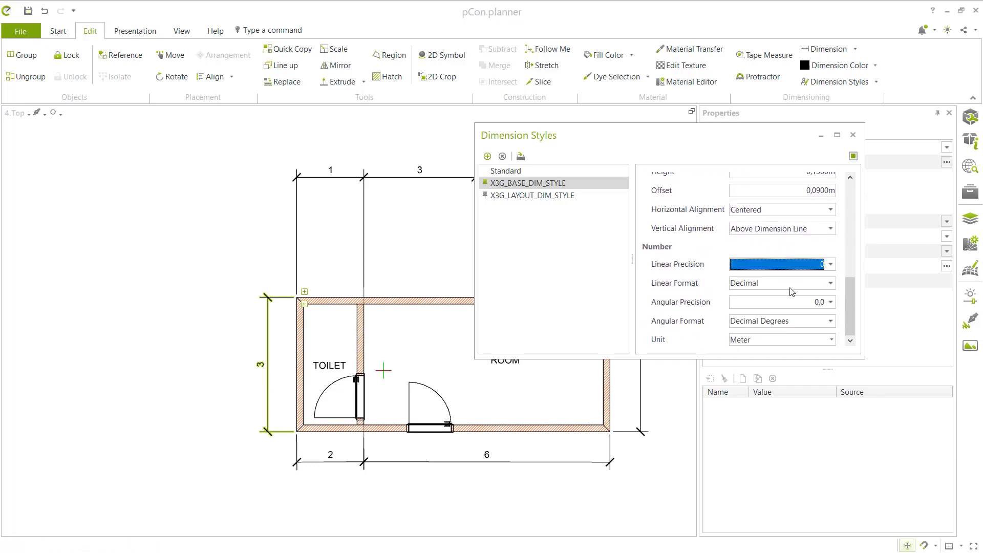
pyautogui.click(764, 340)
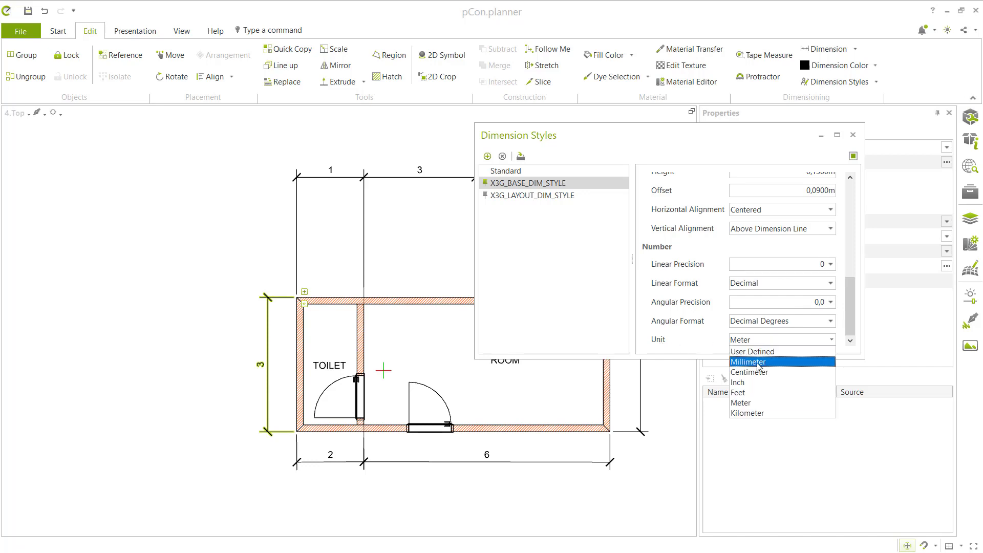
pyautogui.click(759, 362)
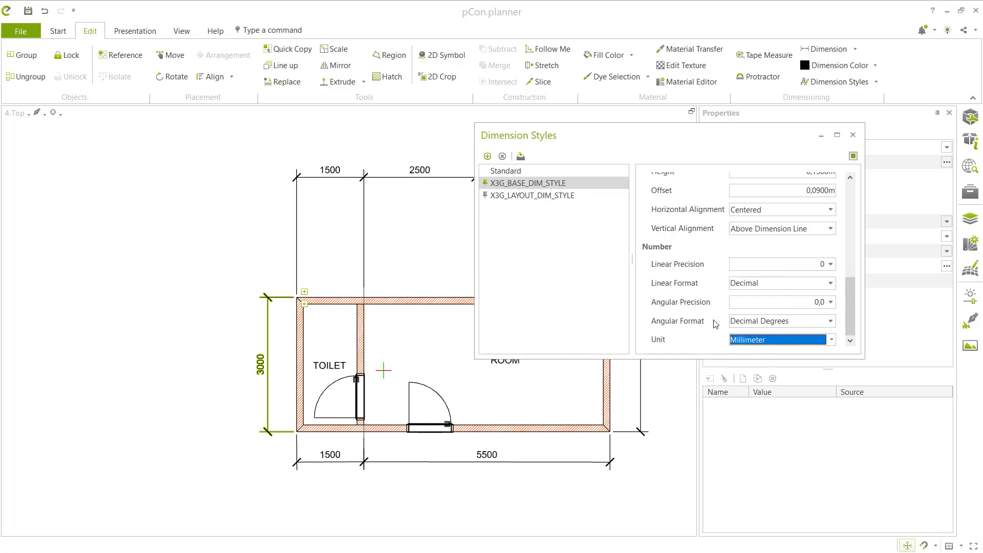
# Set the extension offset of X3G_BASE_DIM_STYLE to 0.2 m
pyautogui.moveTo(850, 318); pyautogui.dragTo(881, 215)
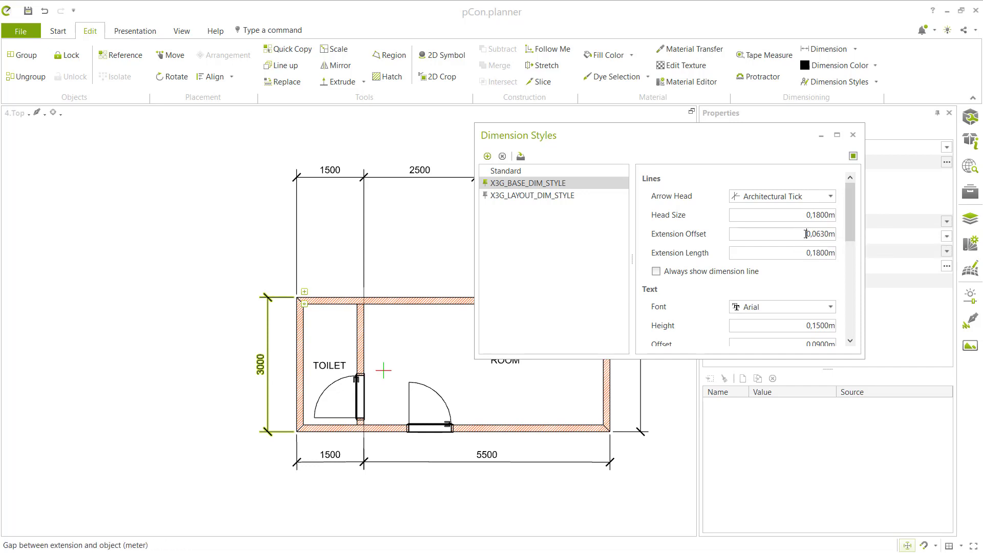
pyautogui.moveTo(806, 234); pyautogui.dragTo(853, 232)
pyautogui.write('0.05')
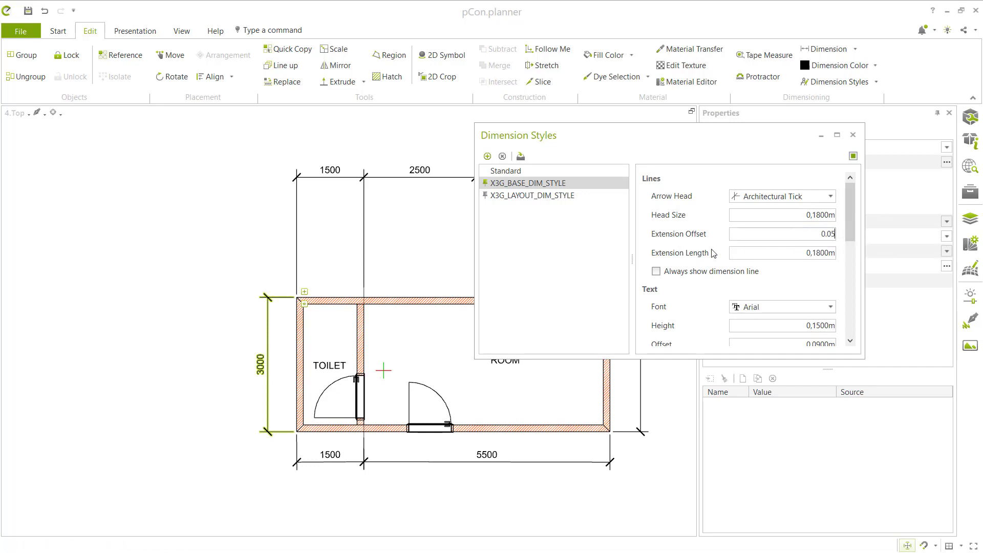
pyautogui.click(768, 237)
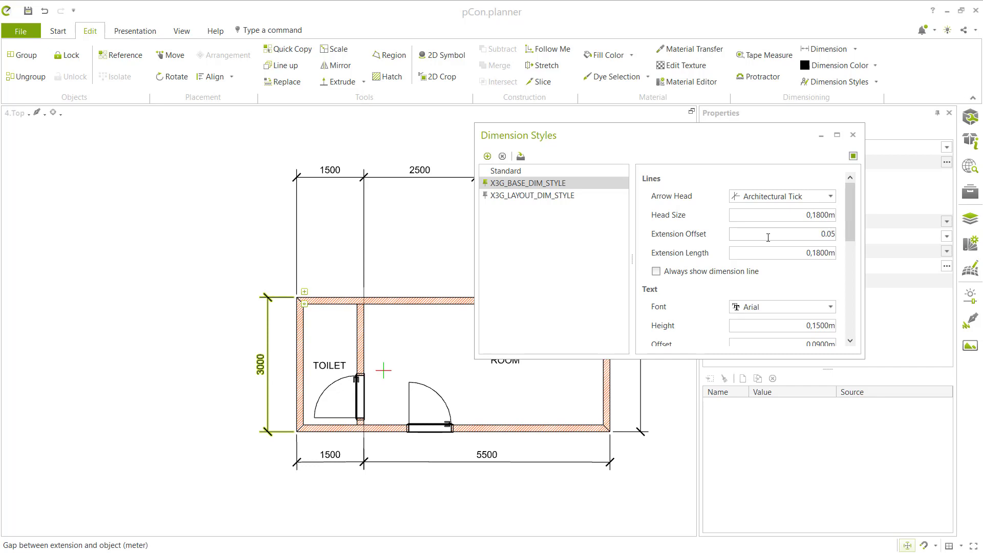
pyautogui.doubleClick(786, 233)
pyautogui.write('0,')
pyautogui.click(761, 254)
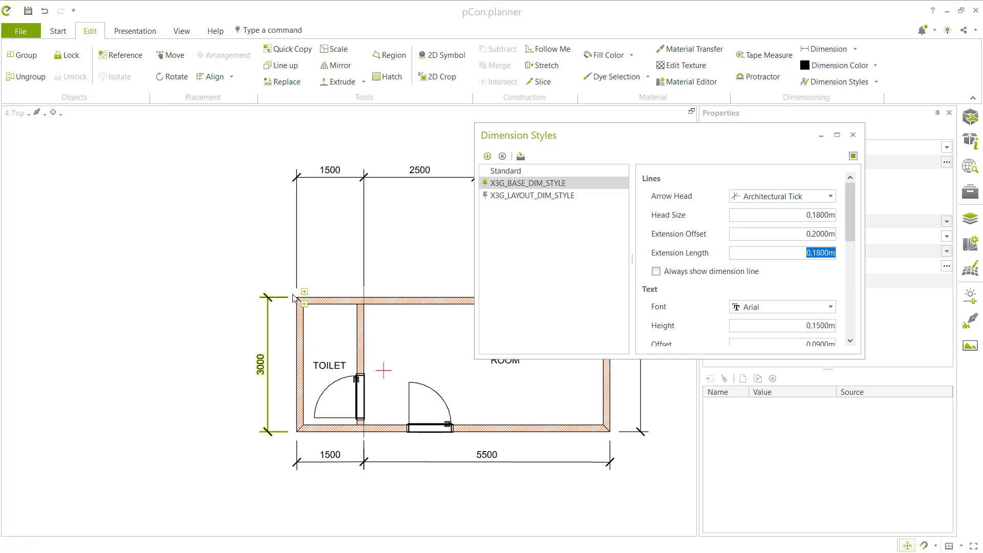
# Make X3G_BASE_DIM_STYLE always show the dimension line and close the dimension style settings
pyautogui.click(820, 271)
pyautogui.moveTo(847, 219); pyautogui.dragTo(847, 273)
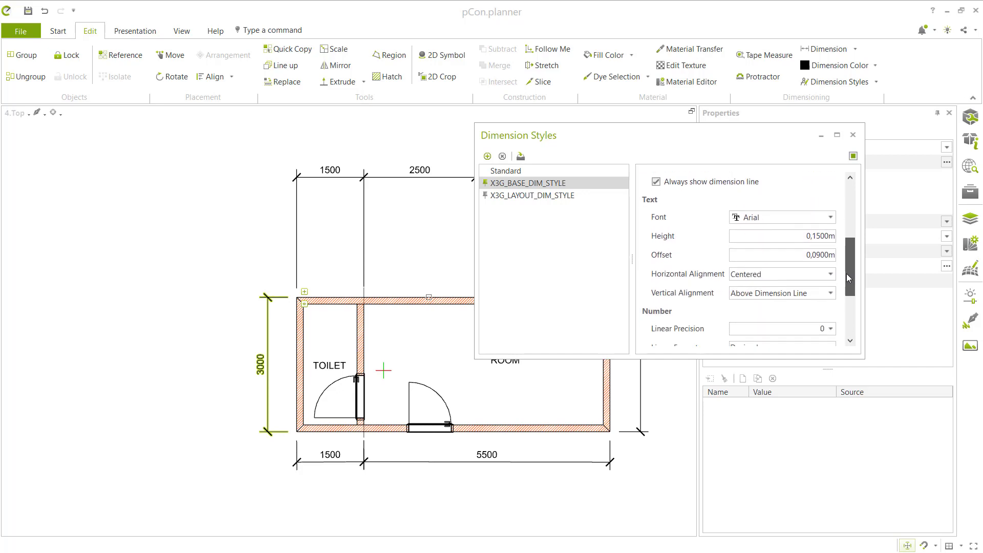
pyautogui.click(854, 135)
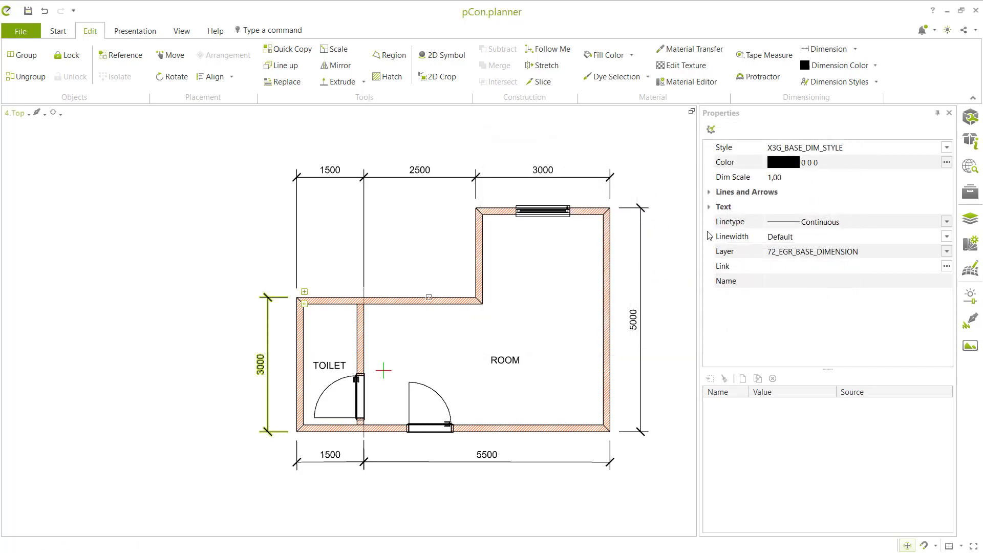
# Set the linewidth of all dimensions except the one above the toilet to 0.09 mm
pyautogui.moveTo(665, 484); pyautogui.dragTo(211, 283)
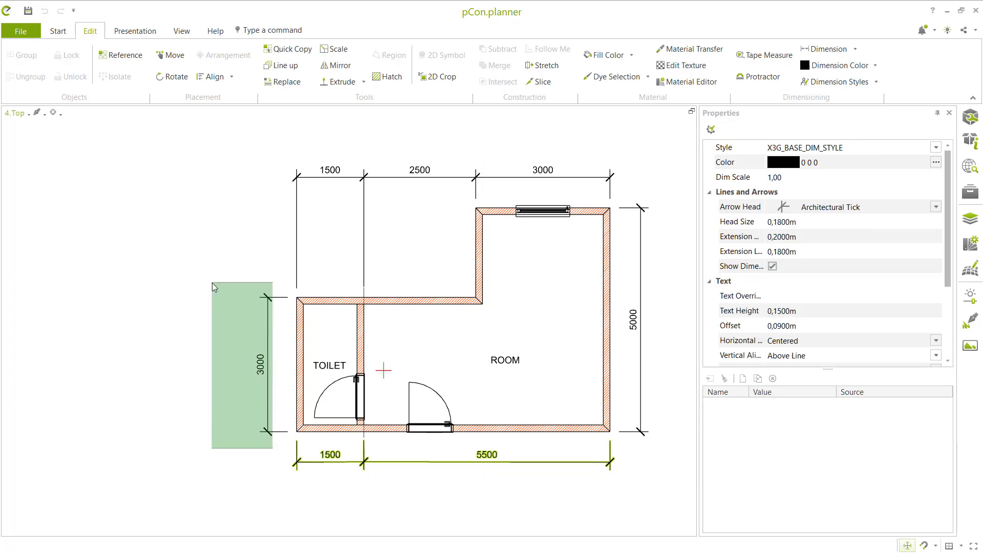
pyautogui.keyDown('ctrl'); pyautogui.moveTo(631, 120); pyautogui.dragTo(368, 199); pyautogui.keyUp('ctrl')
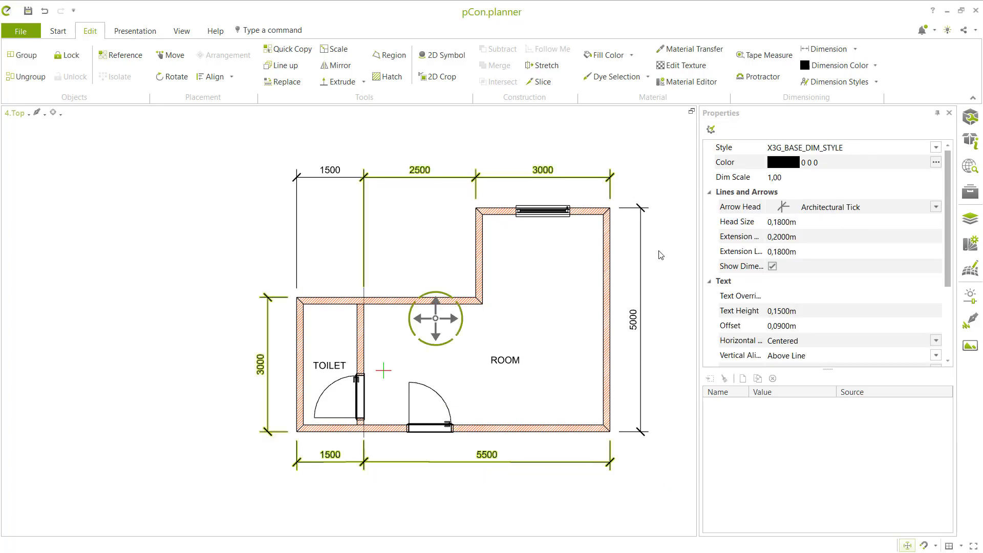
pyautogui.keyDown('ctrl'); pyautogui.moveTo(672, 235); pyautogui.dragTo(624, 311); pyautogui.keyUp('ctrl')
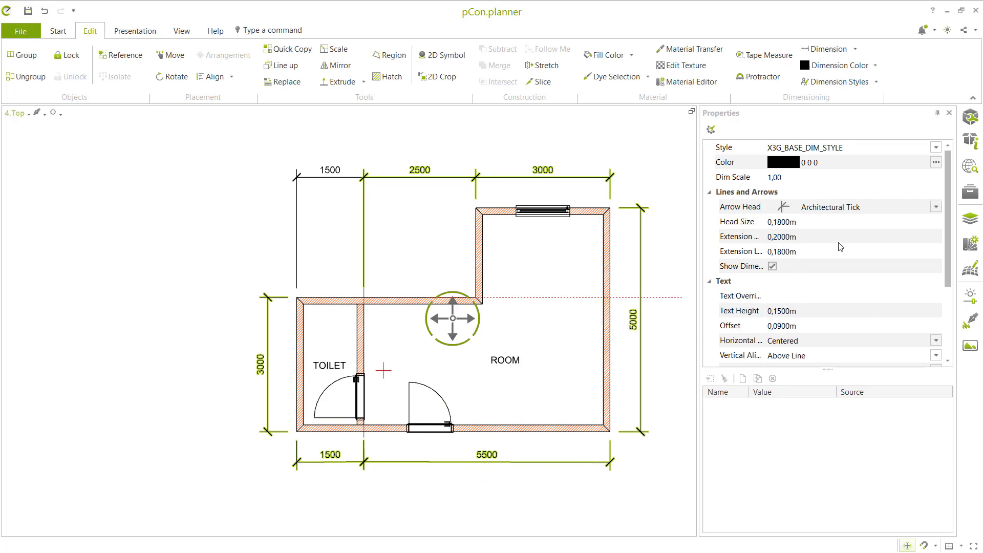
pyautogui.moveTo(951, 249); pyautogui.dragTo(950, 319)
pyautogui.click(789, 317)
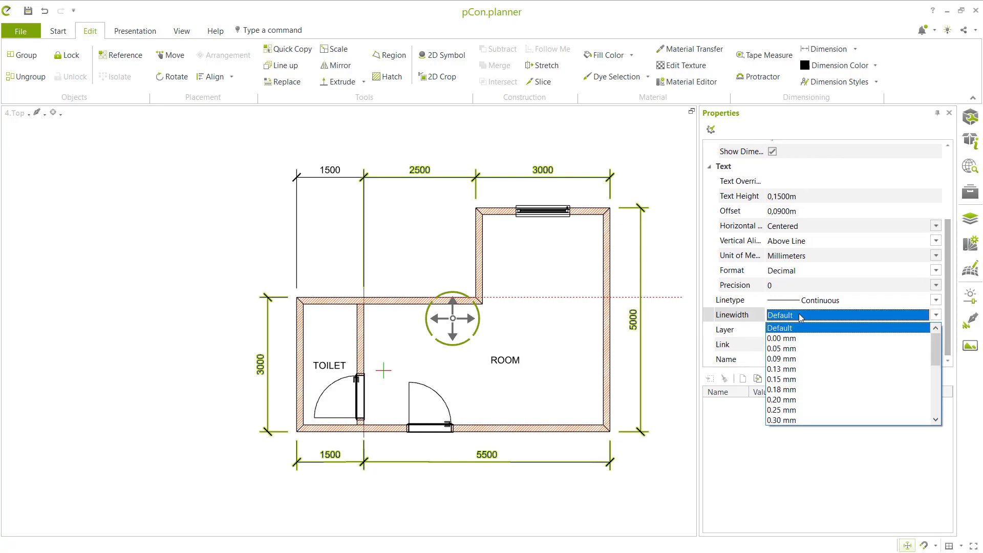
pyautogui.click(796, 359)
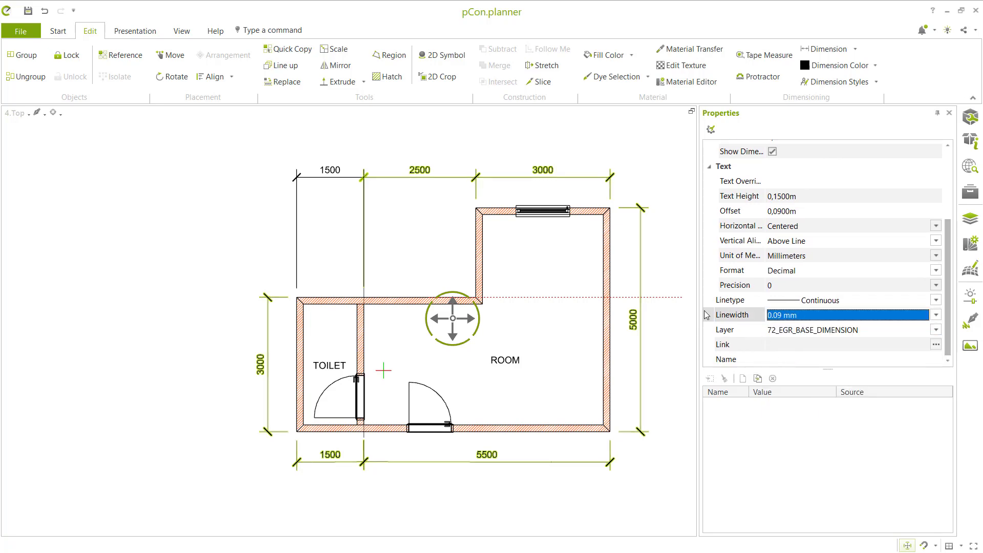
pyautogui.click(657, 182)
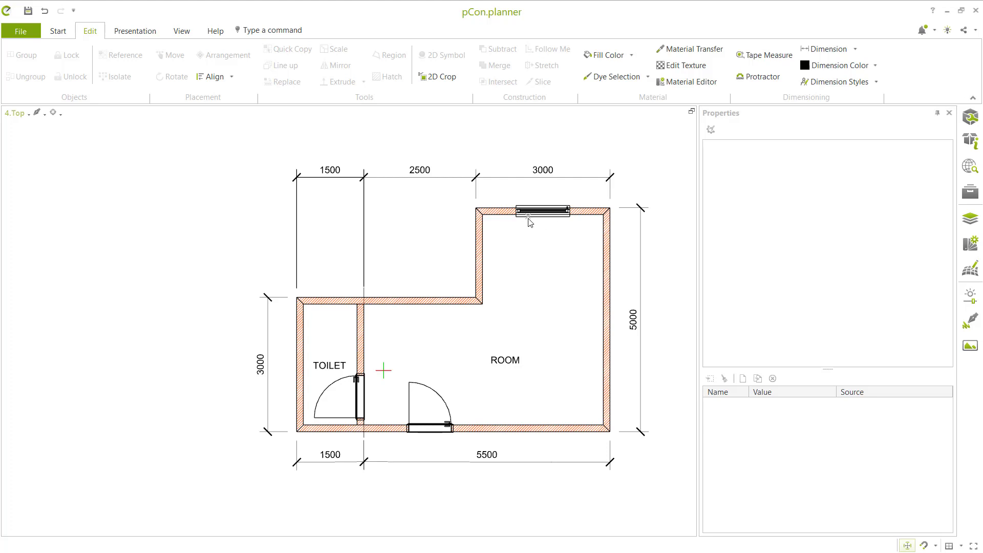
# Set the linewidth of the dimension above the toilet to 0.09 mm
pyautogui.click(317, 177)
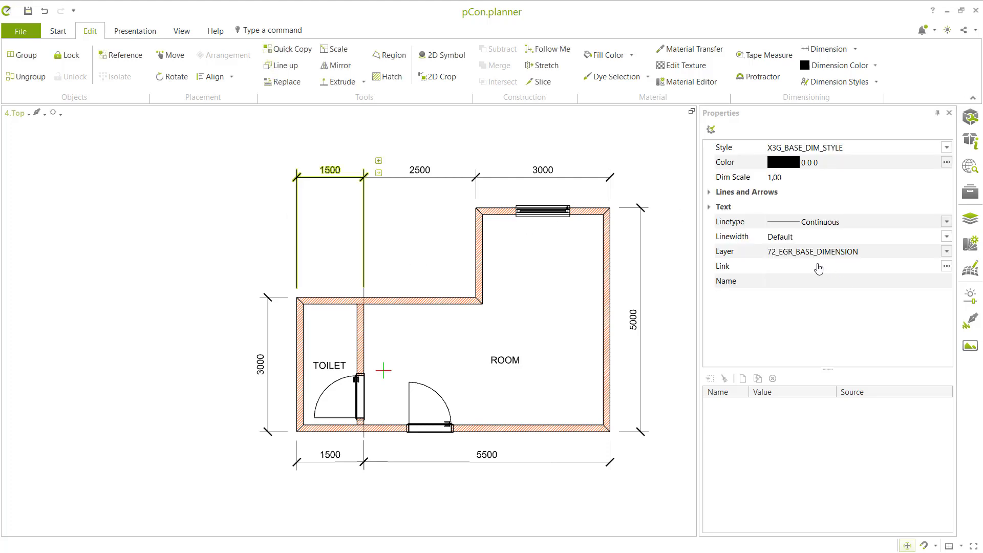
pyautogui.click(776, 237)
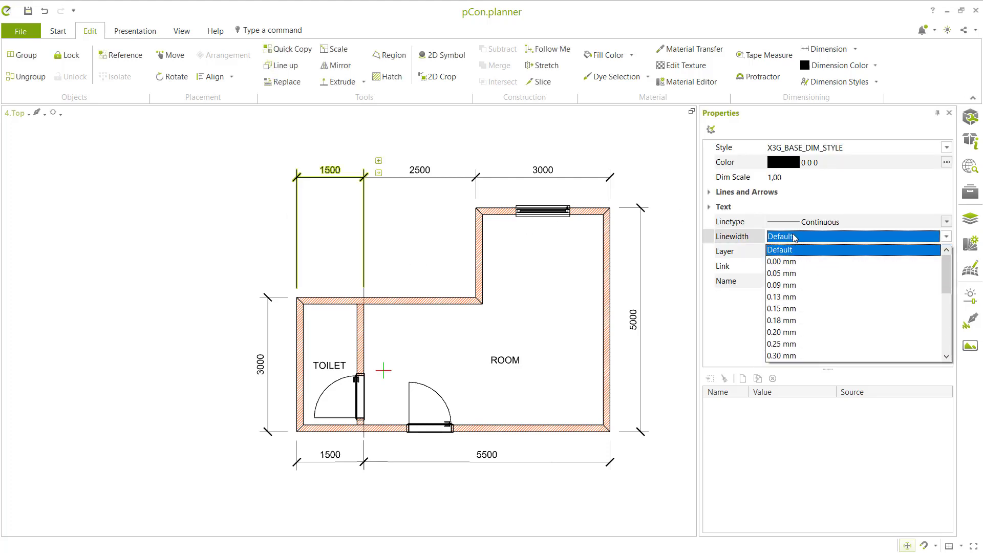
pyautogui.click(786, 285)
pyautogui.click(640, 132)
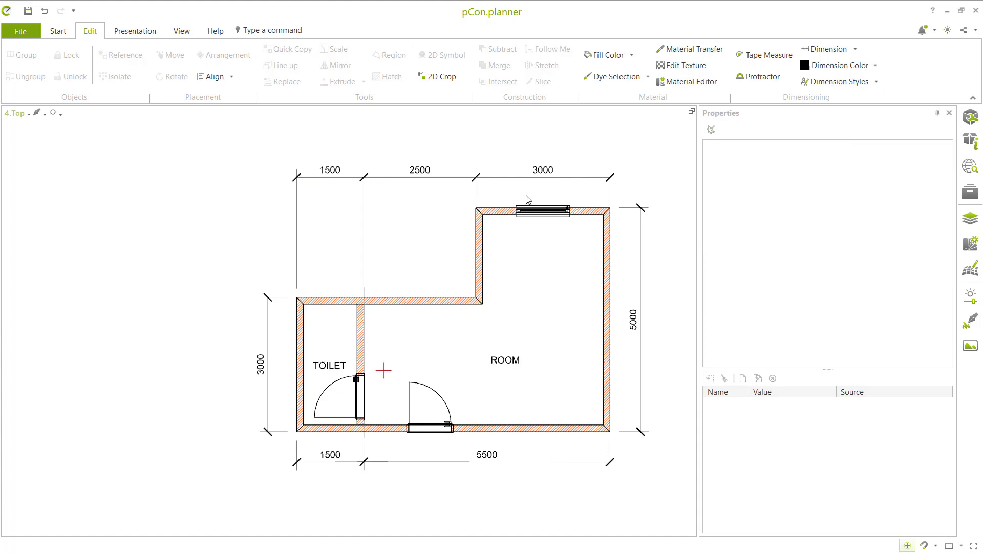
# Add an aligned overall dimension between the plan's two lower outer corners, below the existing lower dimension row
pyautogui.click(826, 49)
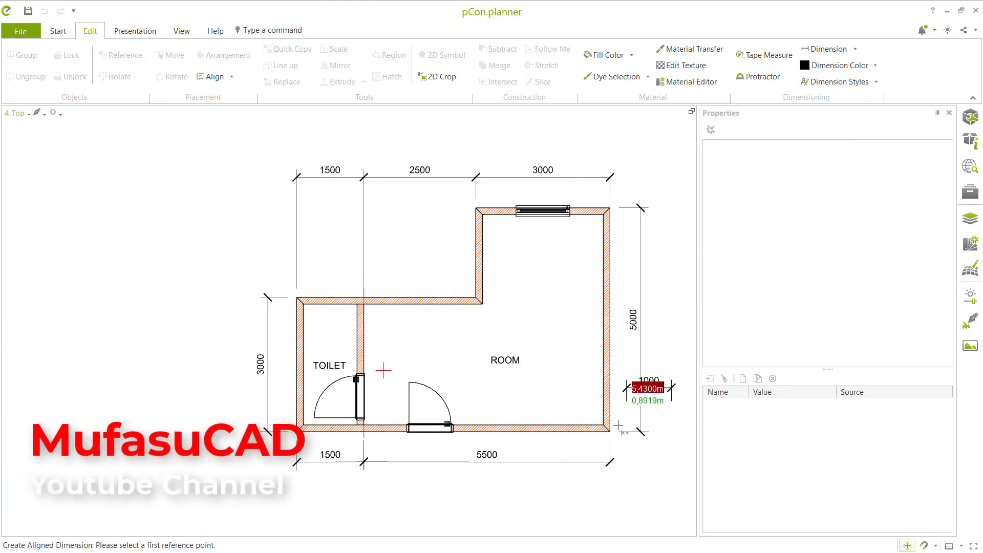
pyautogui.click(608, 430)
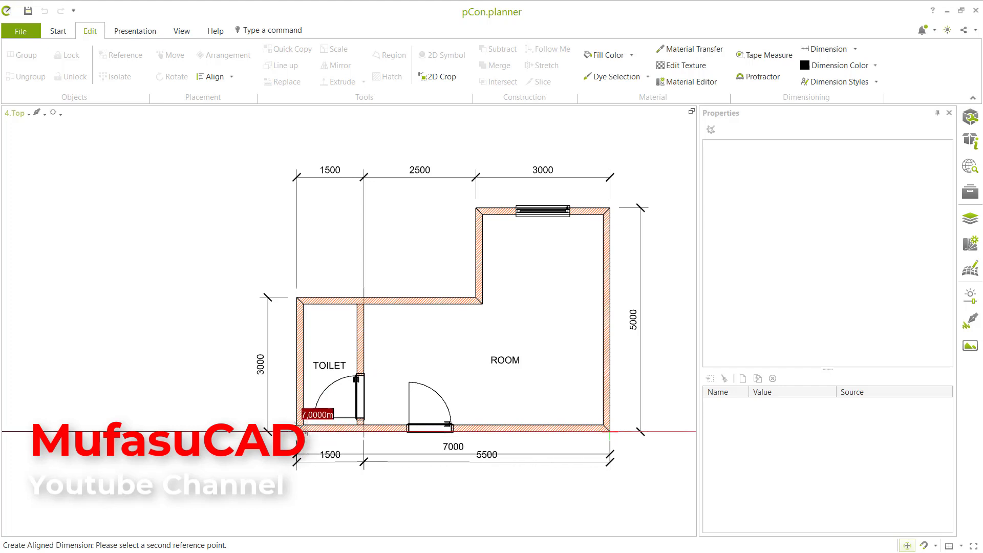
pyautogui.click(297, 430)
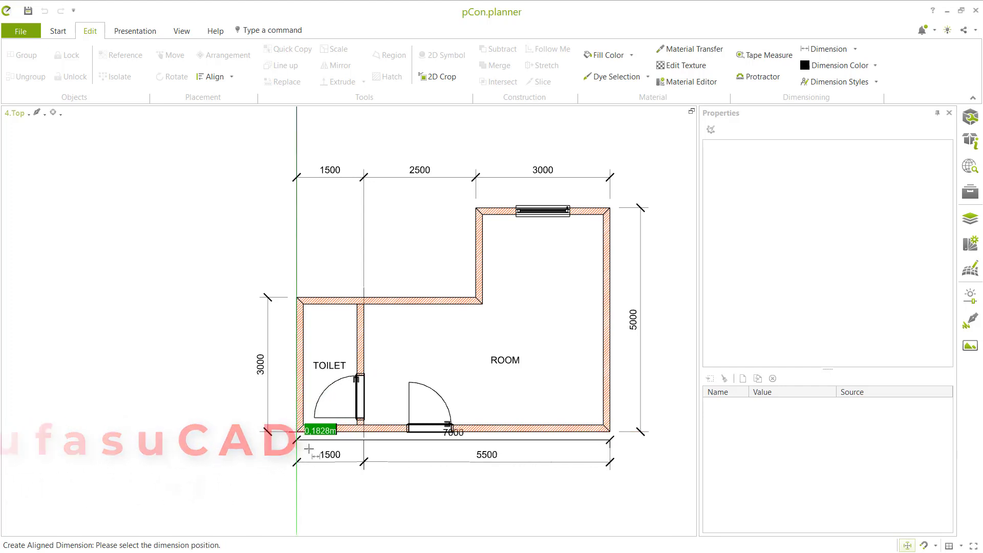
pyautogui.click(452, 496)
pyautogui.press('Escape')
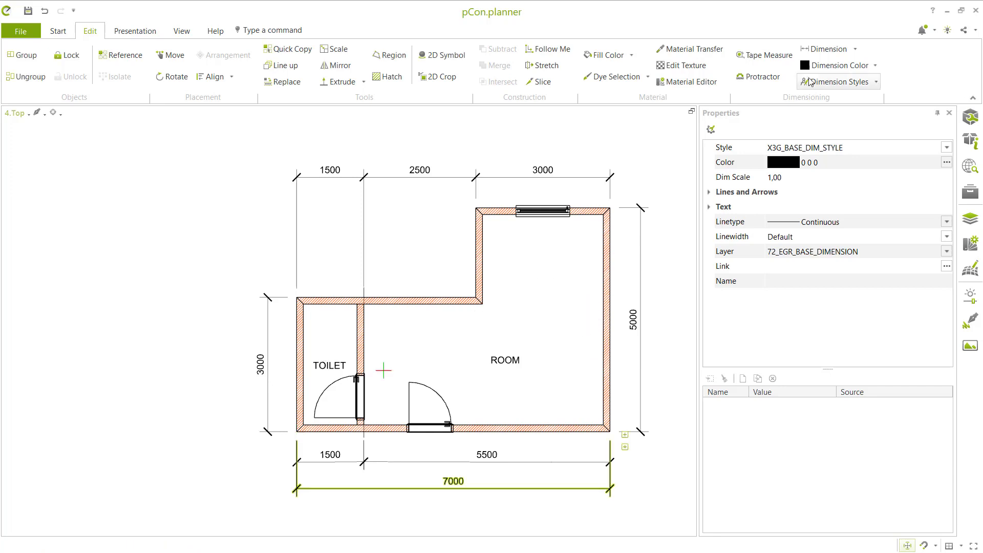
# Add a horizontal rotated dimension from the room's upper right outer corner to the toilet's upper left outer corner, above the upper dimension row
pyautogui.click(856, 49)
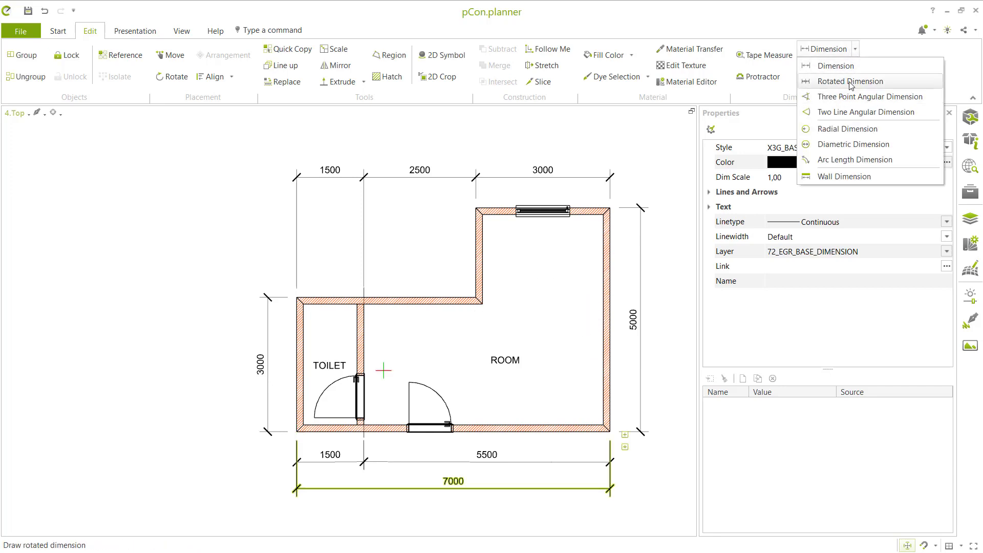
pyautogui.click(843, 80)
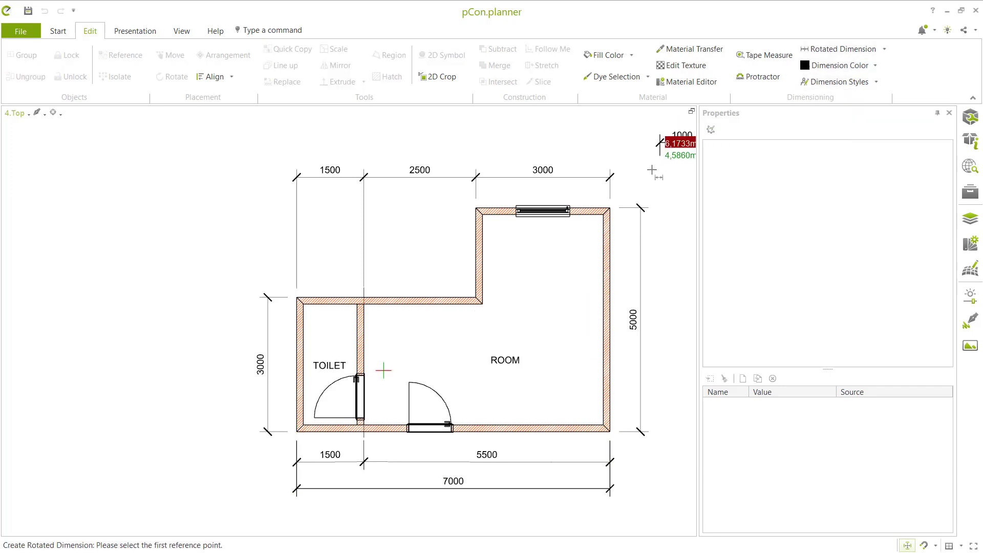
pyautogui.click(610, 208)
pyautogui.click(297, 298)
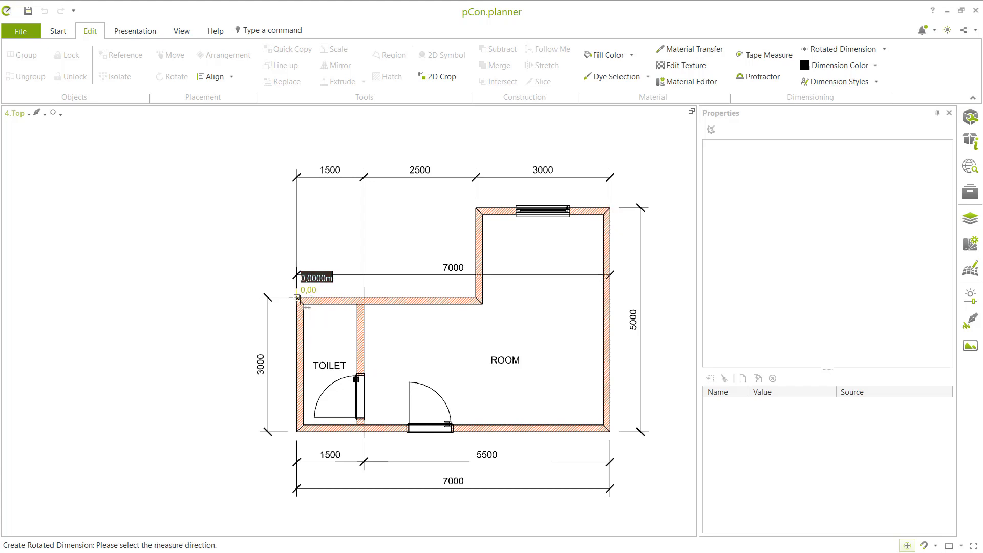
pyautogui.click(466, 154)
pyautogui.press('Escape')
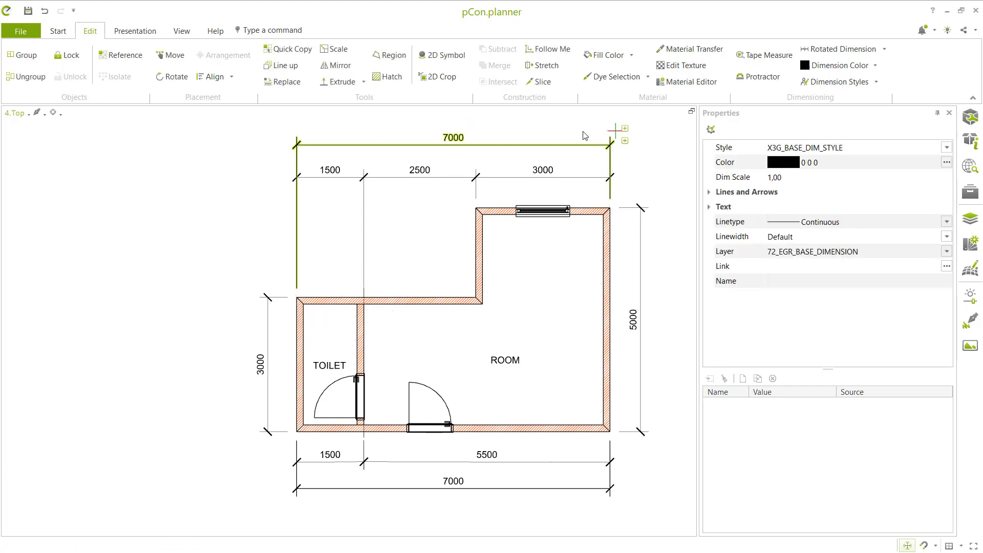
# Set the linewidth of the overall dimensions above and below the plan to 0.09 mm
pyautogui.keyDown('ctrl'); pyautogui.click(587, 487); pyautogui.keyUp('ctrl')
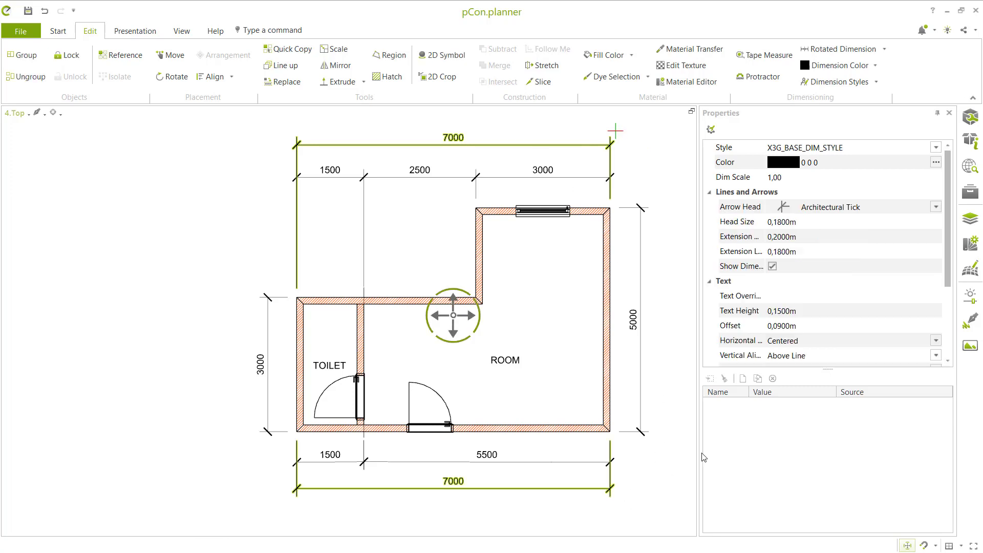
pyautogui.scroll(-5, 835, 326)
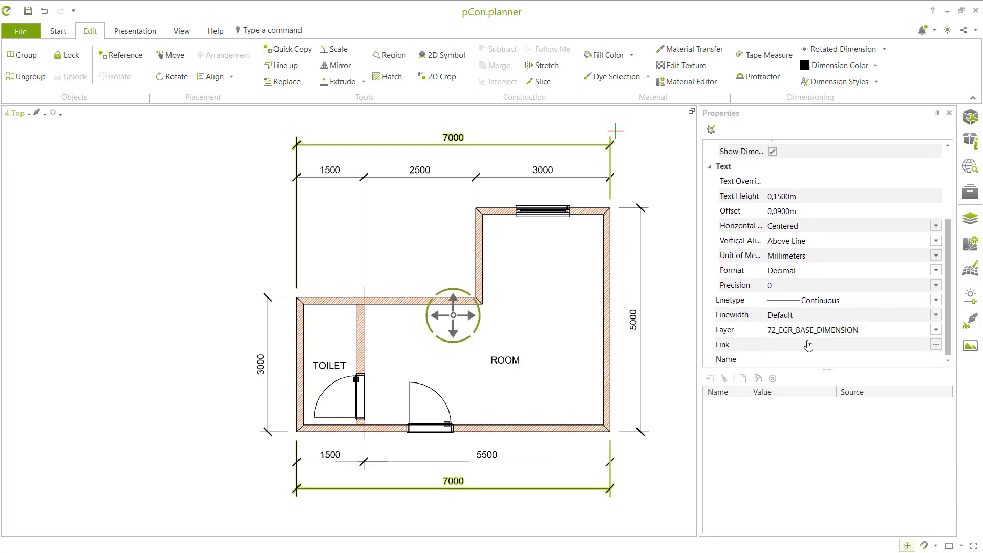
pyautogui.click(798, 315)
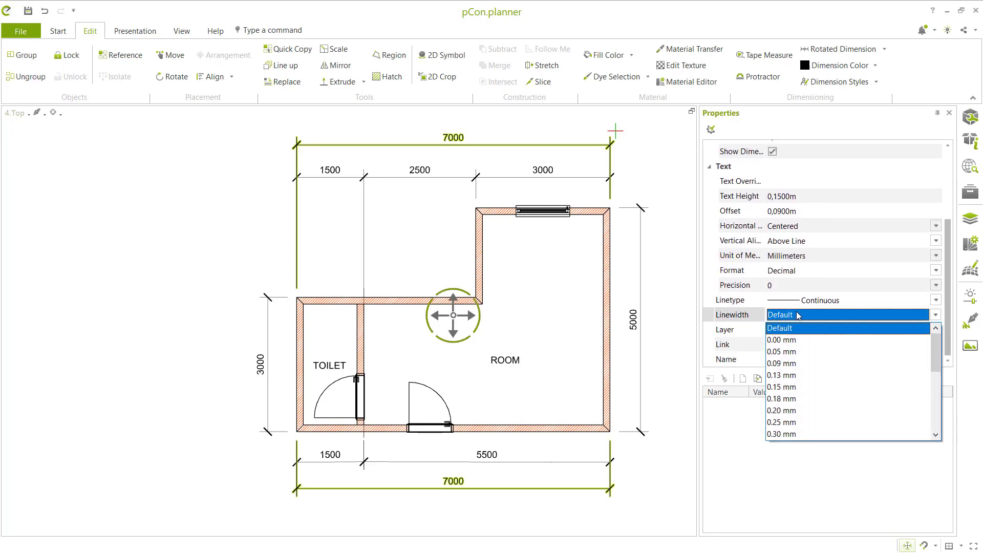
pyautogui.click(791, 364)
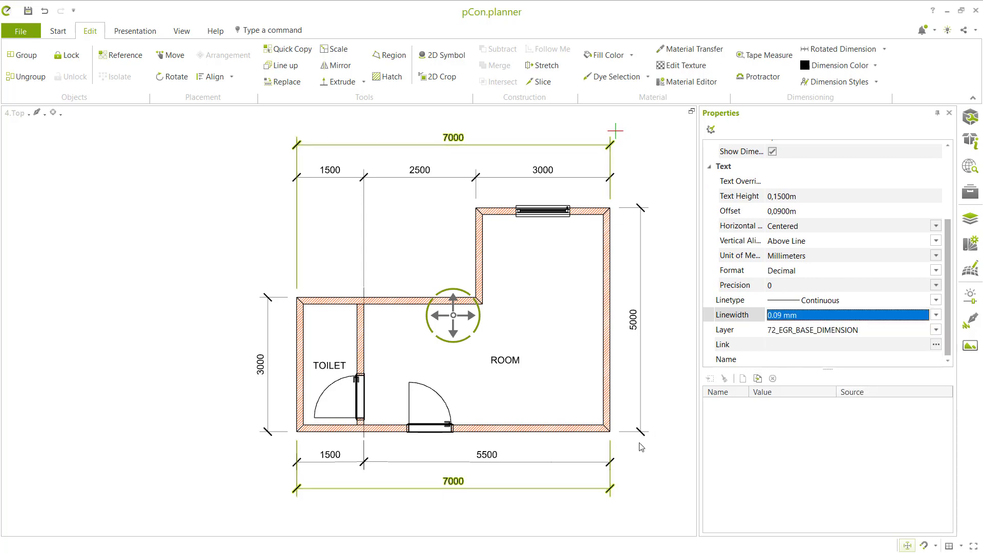
pyautogui.click(637, 466)
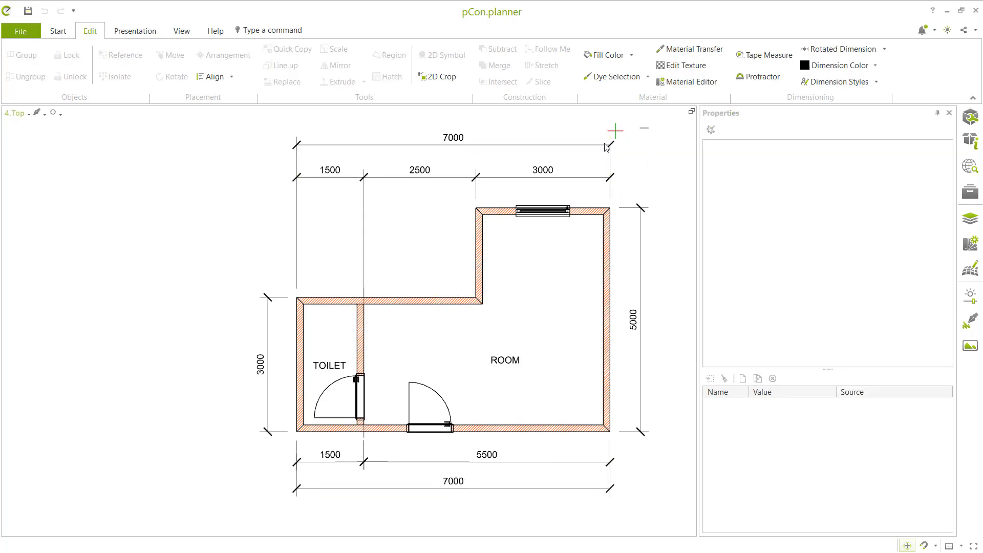
pyautogui.moveTo(649, 128); pyautogui.dragTo(284, 207)
pyautogui.moveTo(653, 465); pyautogui.dragTo(635, 323)
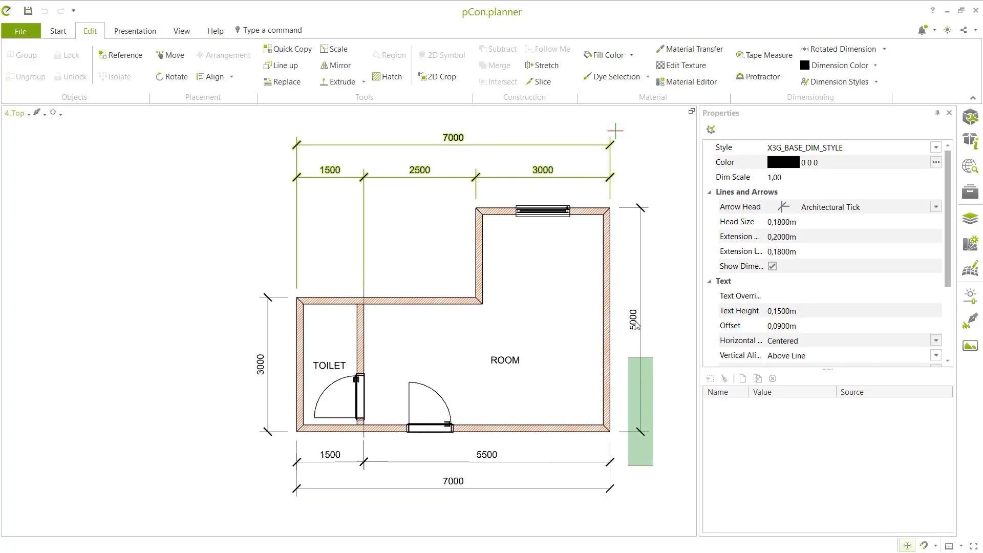
pyautogui.moveTo(637, 408); pyautogui.dragTo(671, 208)
pyautogui.click(670, 340)
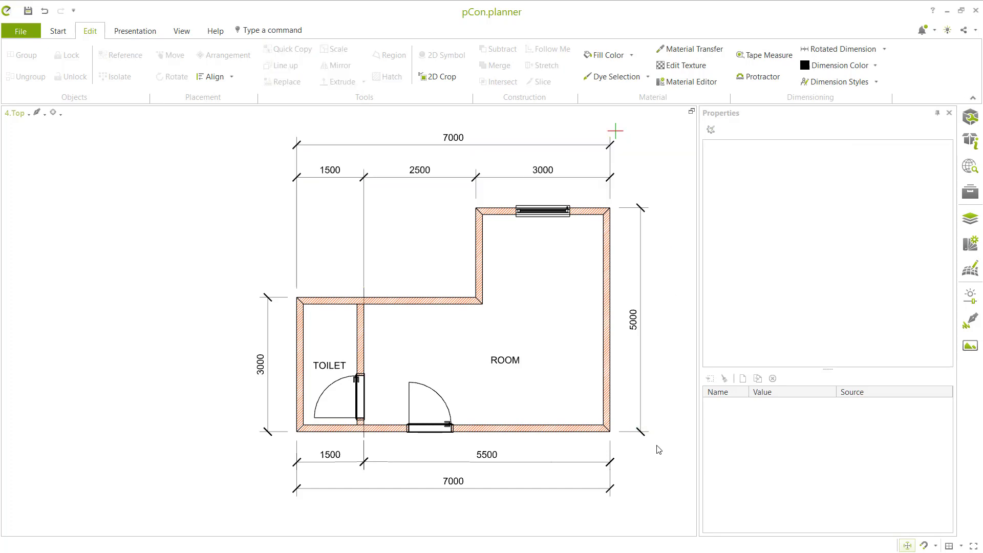
# Set the color of all dimensions around the floor plan to dark red, 128 0 0
pyautogui.moveTo(658, 449); pyautogui.dragTo(628, 333)
pyautogui.moveTo(644, 142); pyautogui.dragTo(290, 208)
pyautogui.moveTo(281, 279); pyautogui.dragTo(204, 396)
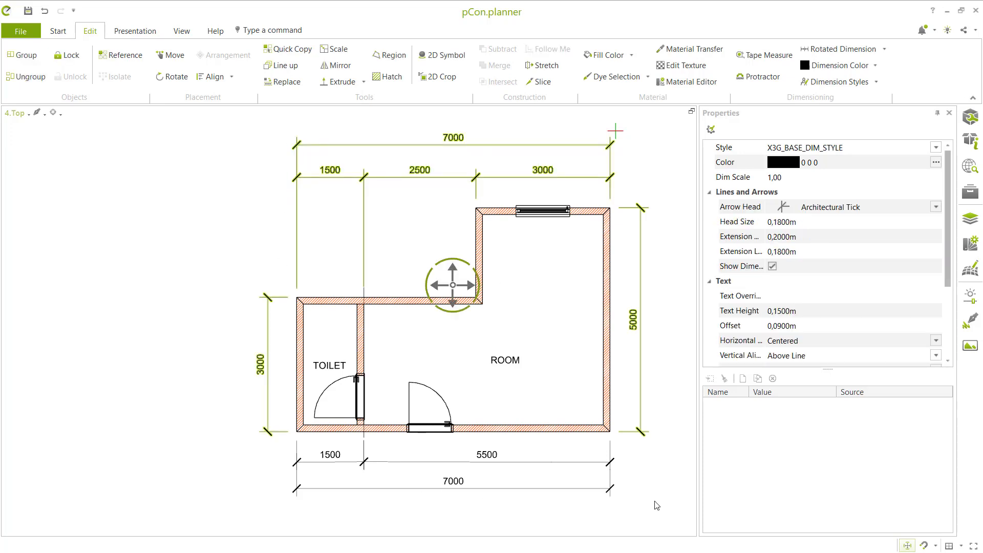
pyautogui.moveTo(655, 501); pyautogui.dragTo(255, 449)
pyautogui.click(787, 164)
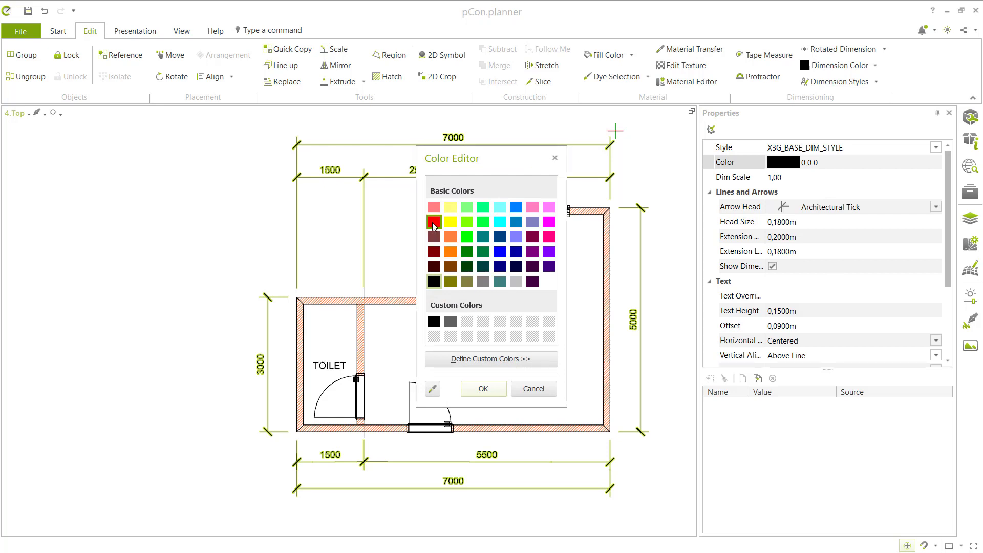
pyautogui.click(433, 255)
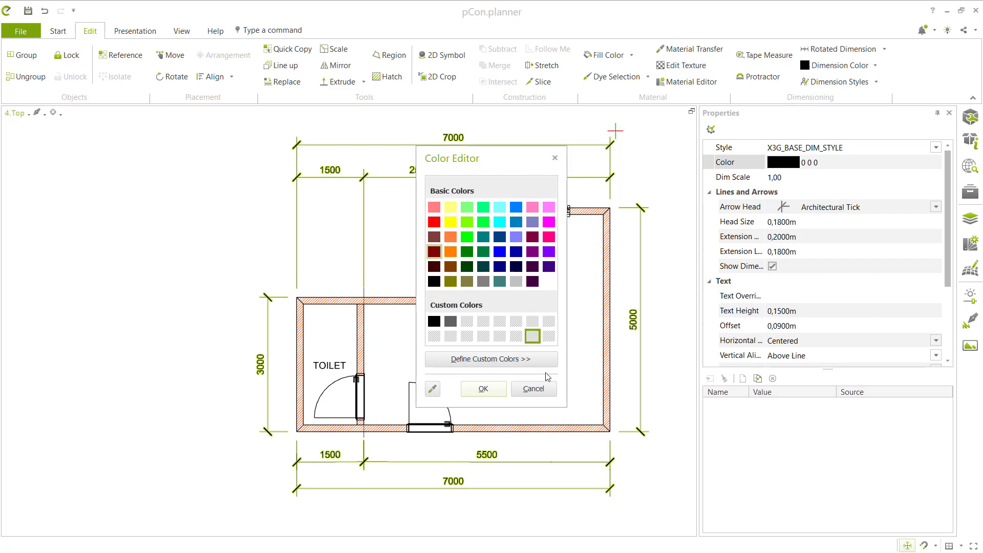
pyautogui.click(499, 390)
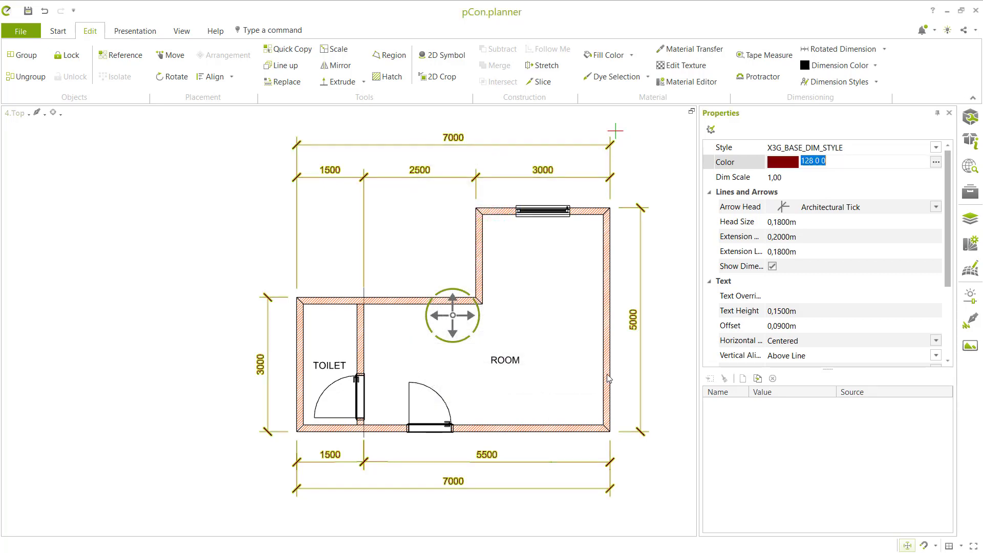
pyautogui.click(672, 261)
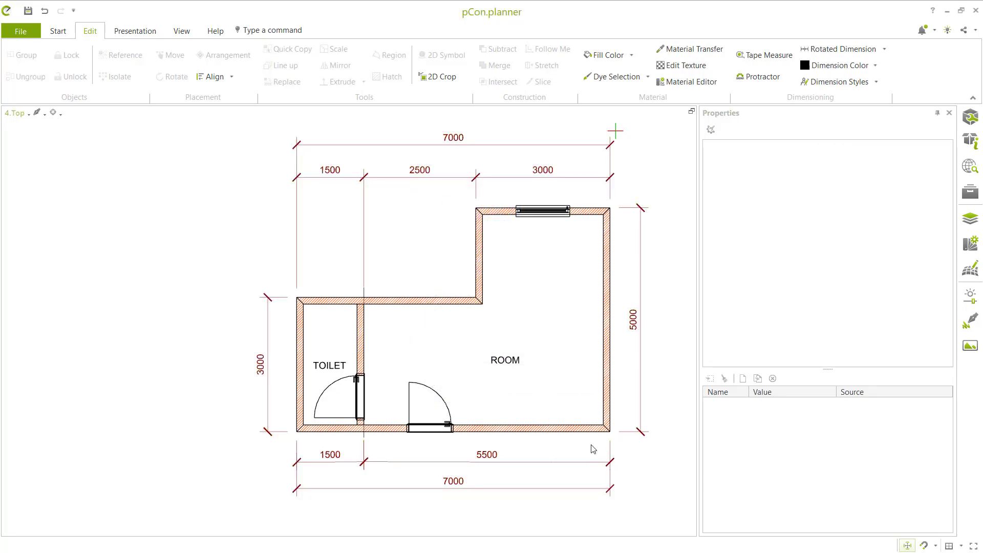
# Change all dimensions on the four sides of the floor plan to the bright red basic color
pyautogui.moveTo(633, 503); pyautogui.dragTo(211, 448)
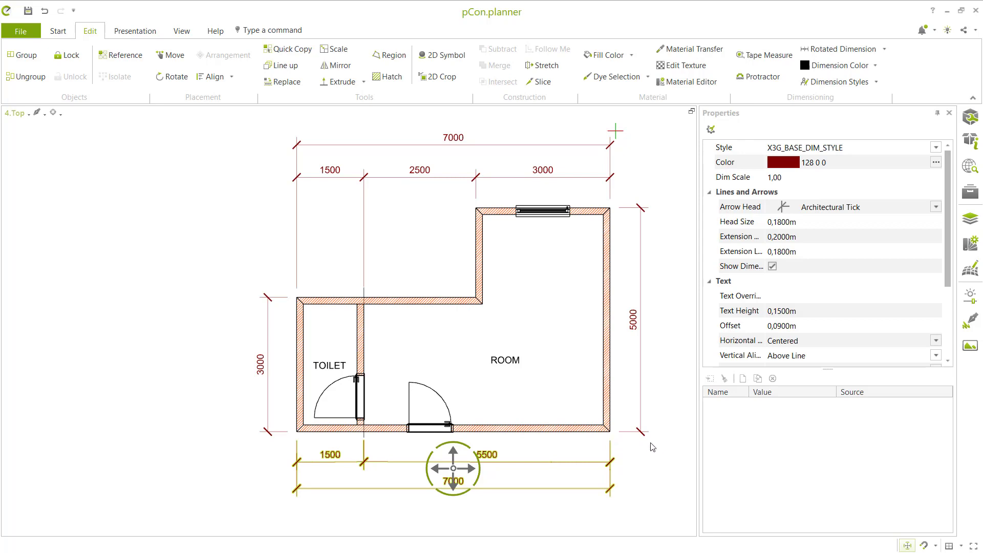
pyautogui.moveTo(679, 446); pyautogui.dragTo(620, 177)
pyautogui.moveTo(635, 117); pyautogui.dragTo(218, 206)
pyautogui.click(784, 163)
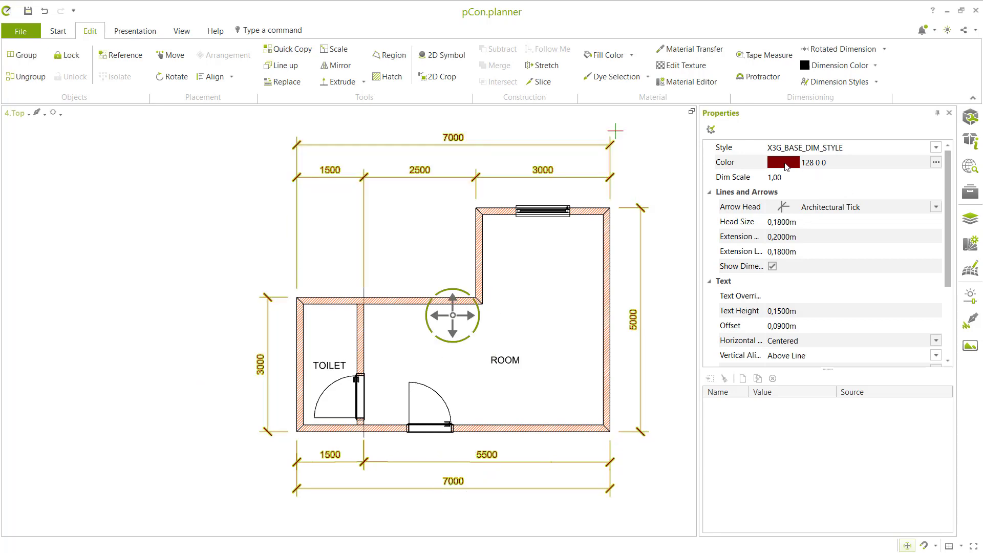
pyautogui.click(433, 225)
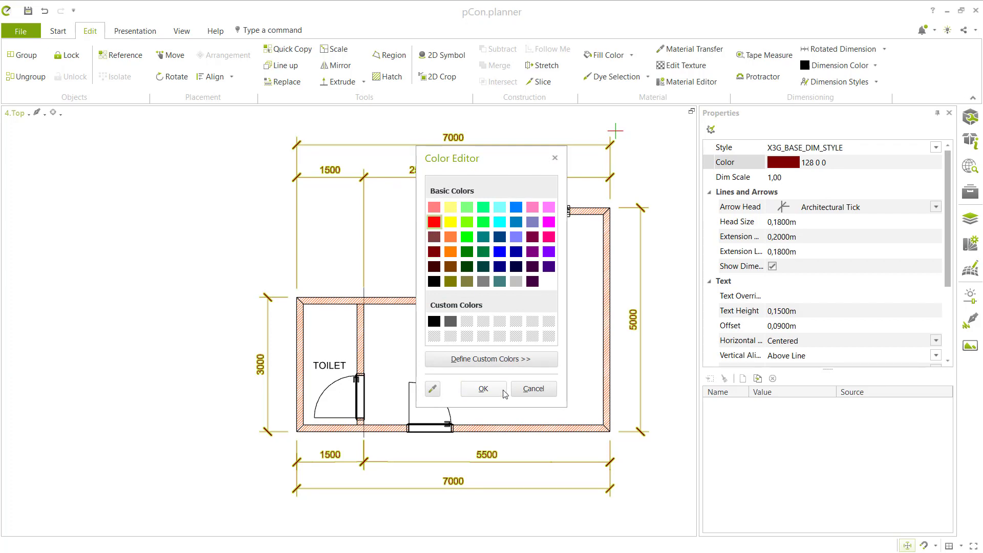
pyautogui.click(487, 392)
pyautogui.click(570, 302)
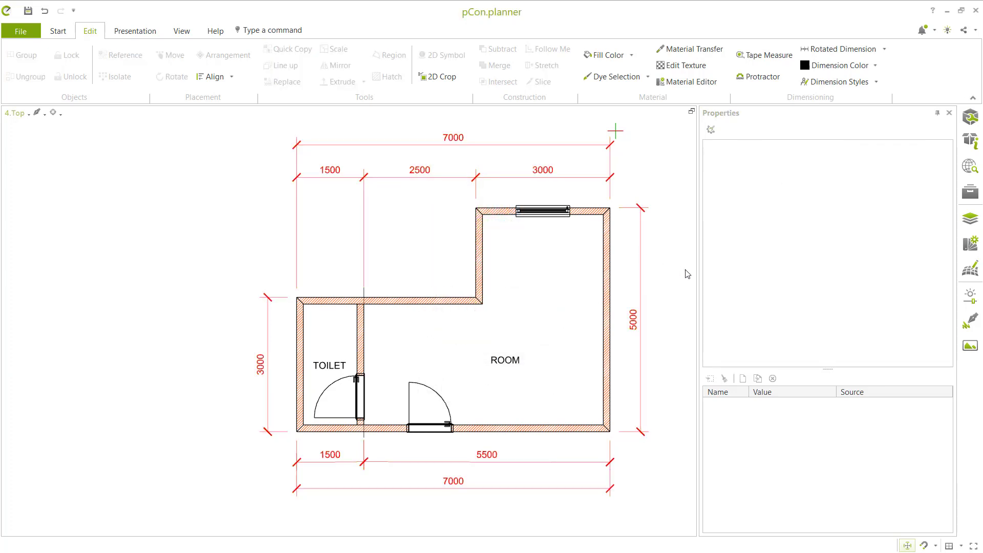
# Decline saving the changes to the drawing
pyautogui.moveTo(662, 257); pyautogui.dragTo(586, 263, button='middle')
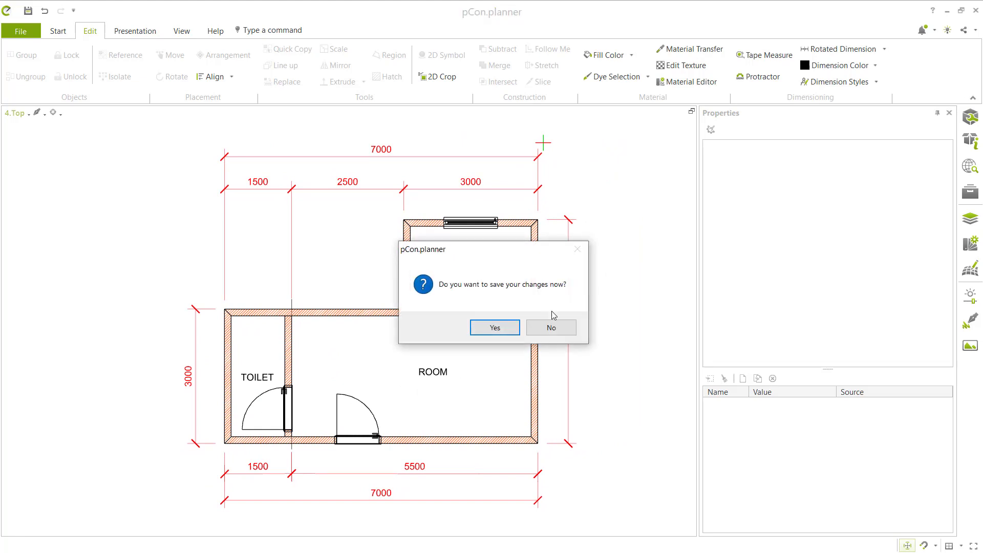
pyautogui.click(550, 330)
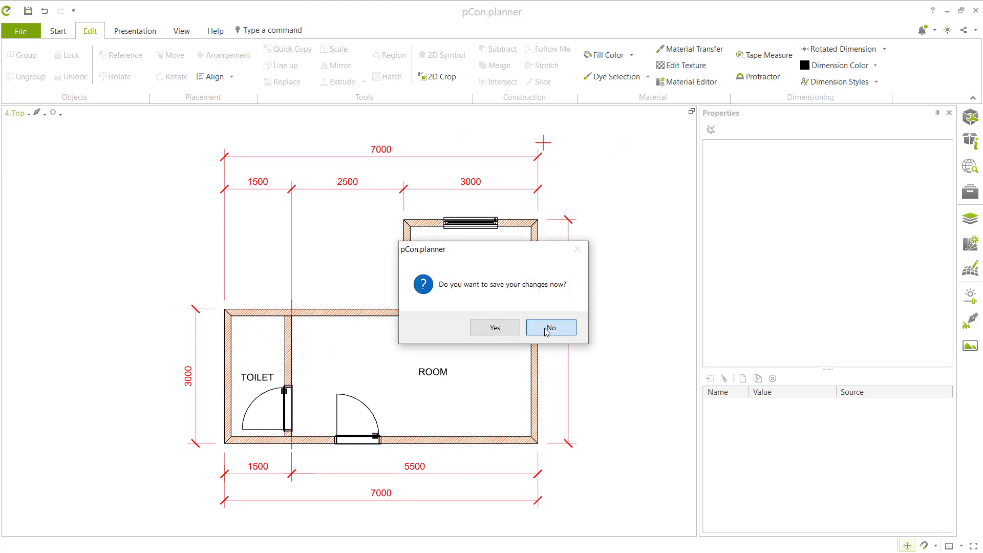